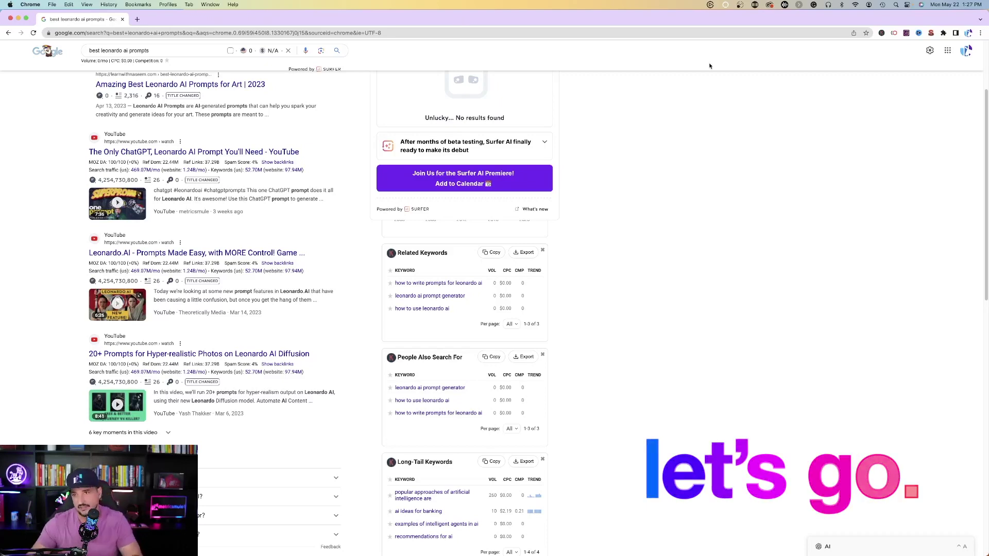
- Open the AI assistant panel beside the Google results for 'best leonardo ai prompts'
left_click(893, 33)
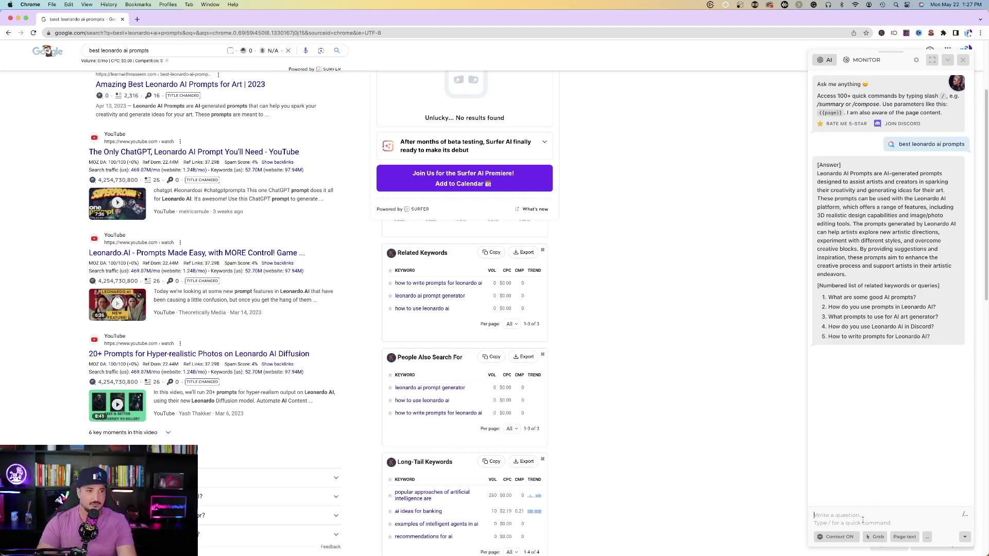
- Enter /mid in the Harpa AI chat to list the Midjourney prompt generator commands
type("/mid")
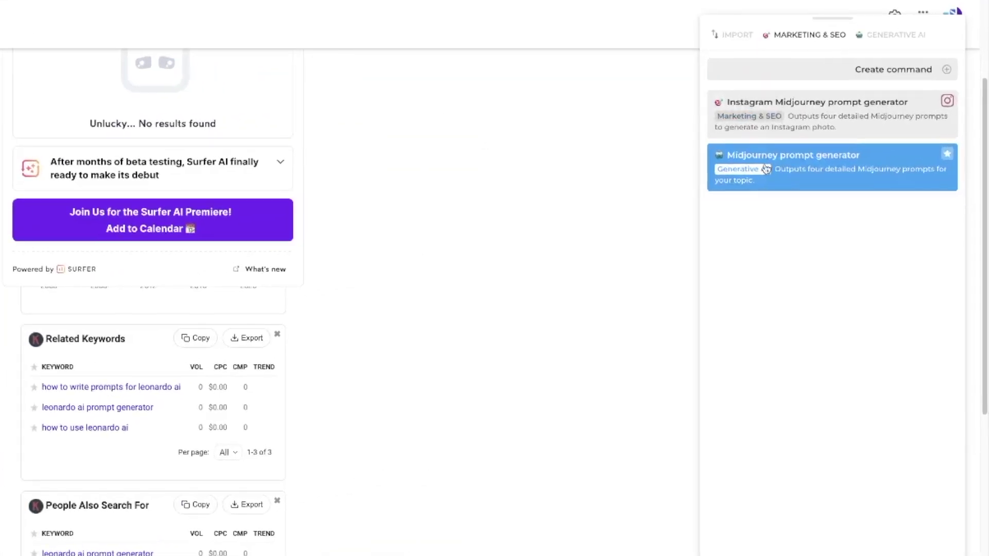
- Run the Midjourney prompt generator on '8k, ultra realistic Air Jordan Shoes' for four /imagine prompts
left_click(800, 172)
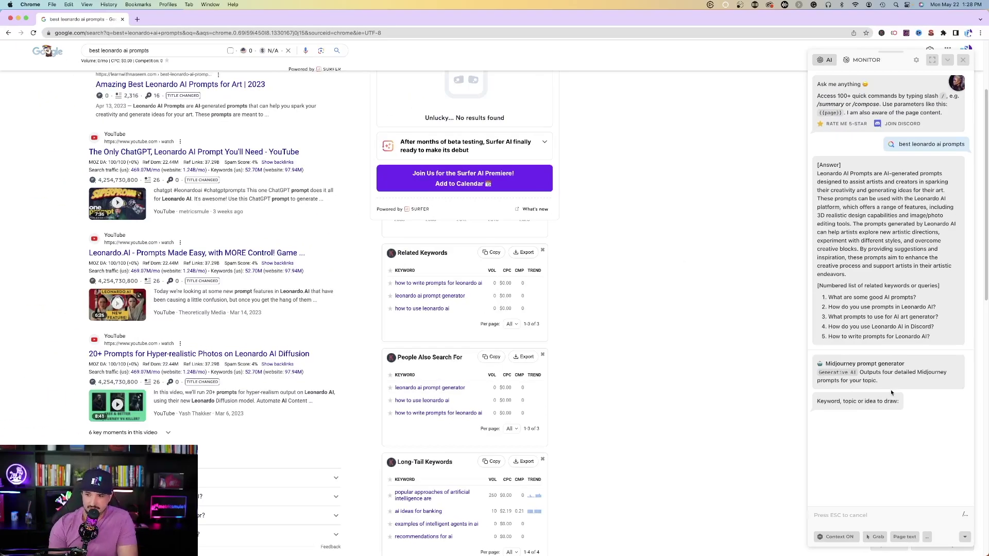
type("8k, ultra realistic Air Jordan Shoes")
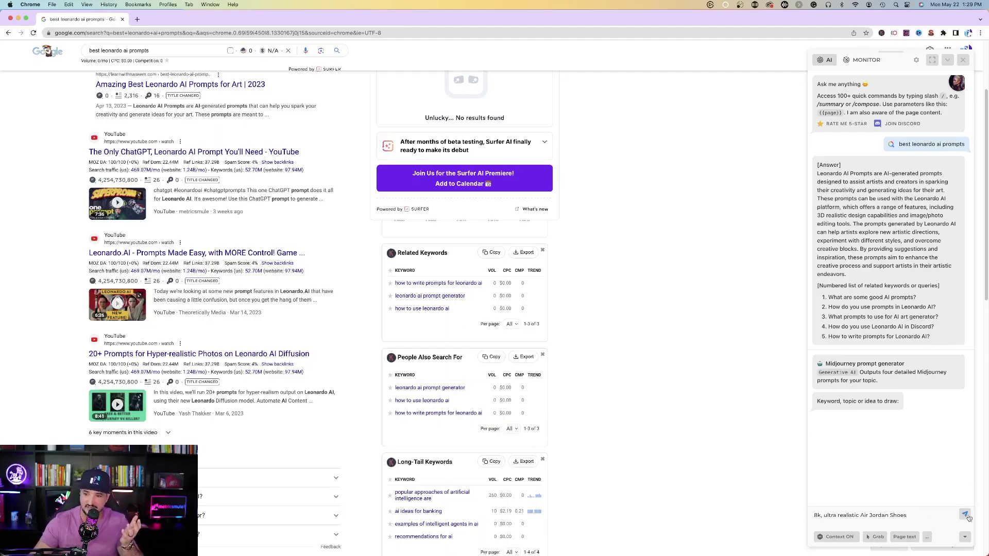
left_click(966, 514)
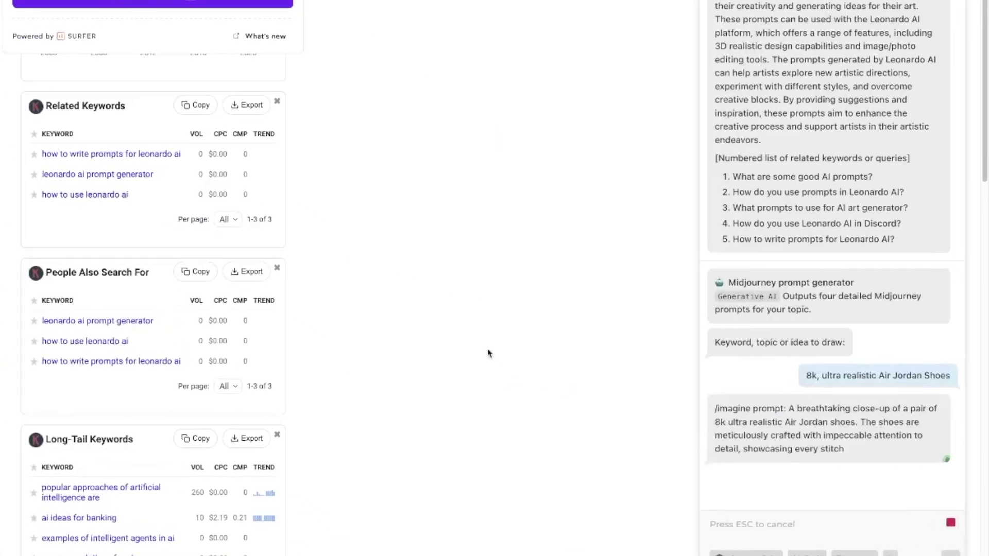
scroll(457, 336, "up", 3)
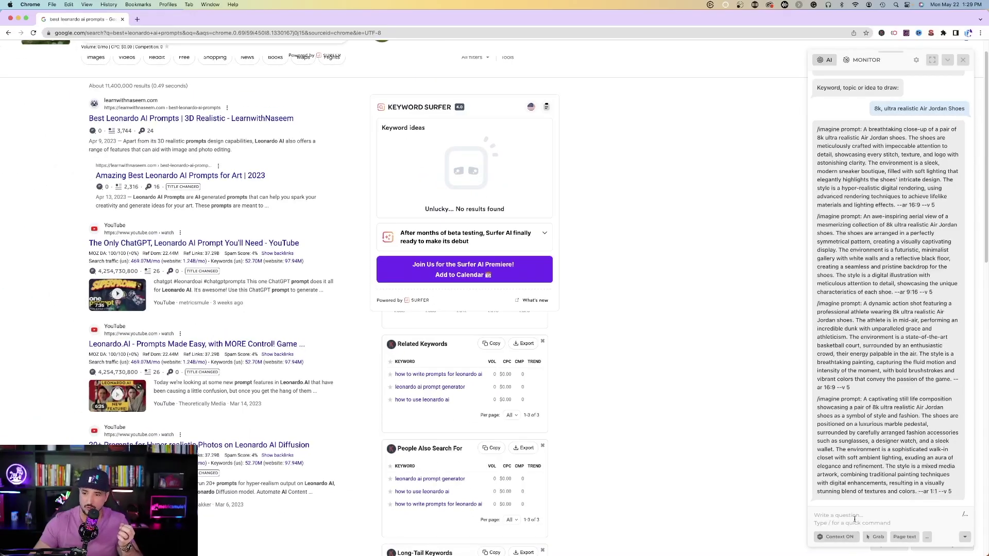
left_click(854, 517)
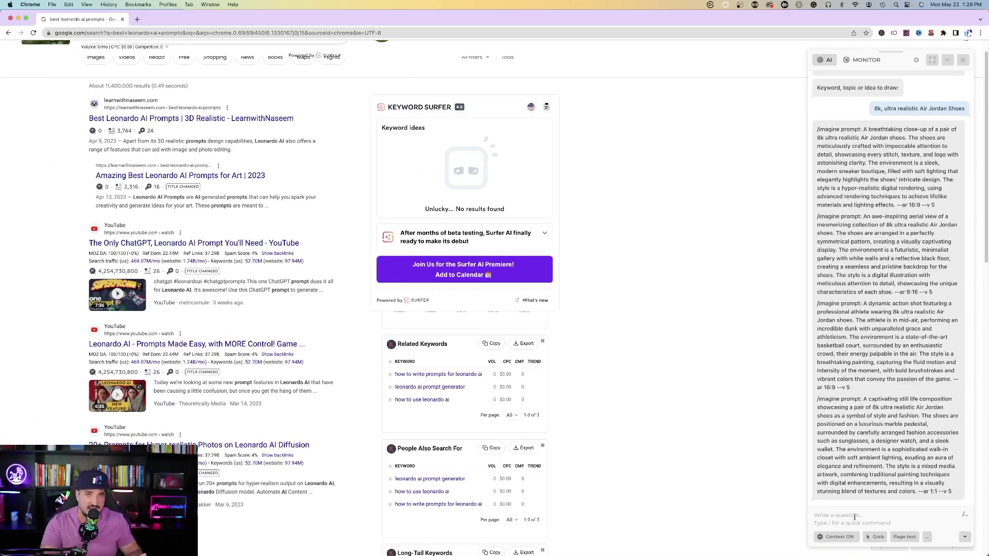
- Ask Harpa AI for four more Air Jordan prompts and select the first close-up prompt
type("give me four more")
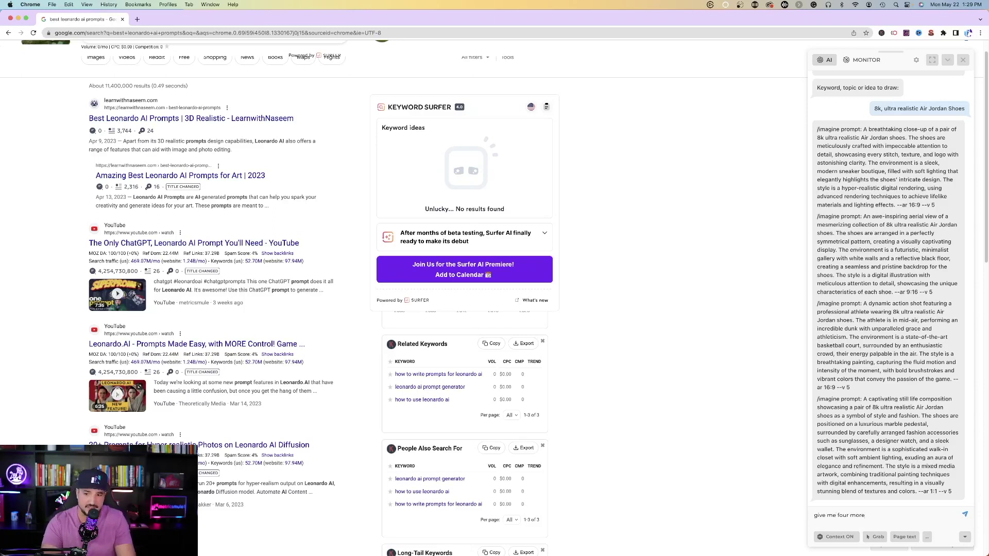
key("Return")
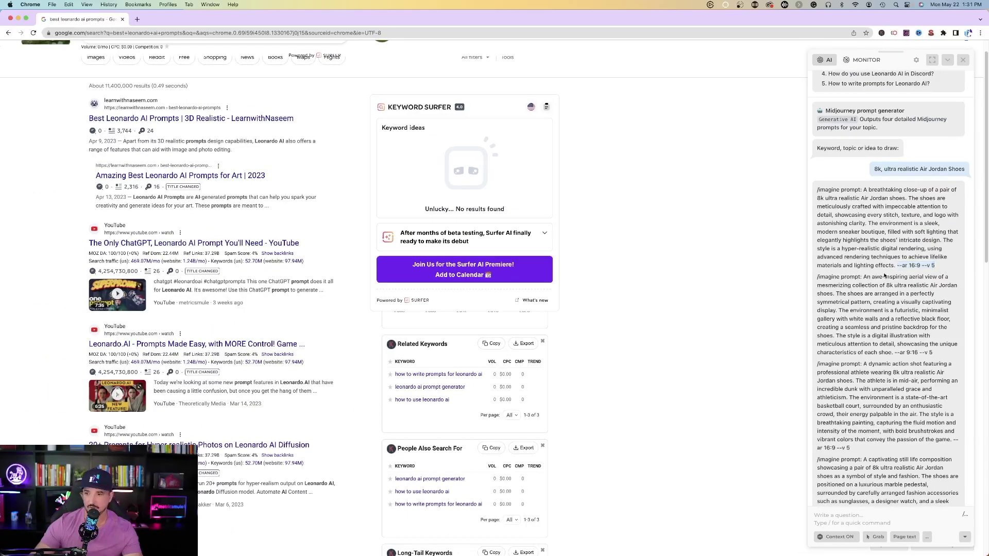
left_click_drag(870, 192, 896, 264)
key("super+c")
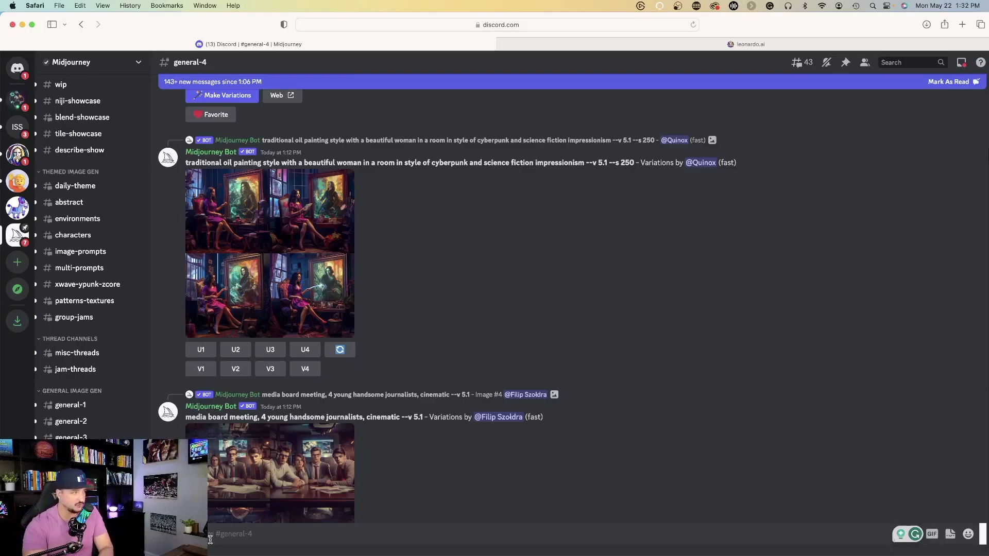
- Submit the copied Air Jordan close-up prompt via /imagine in Midjourney's general-4 channel
left_click(210, 539)
type("/")
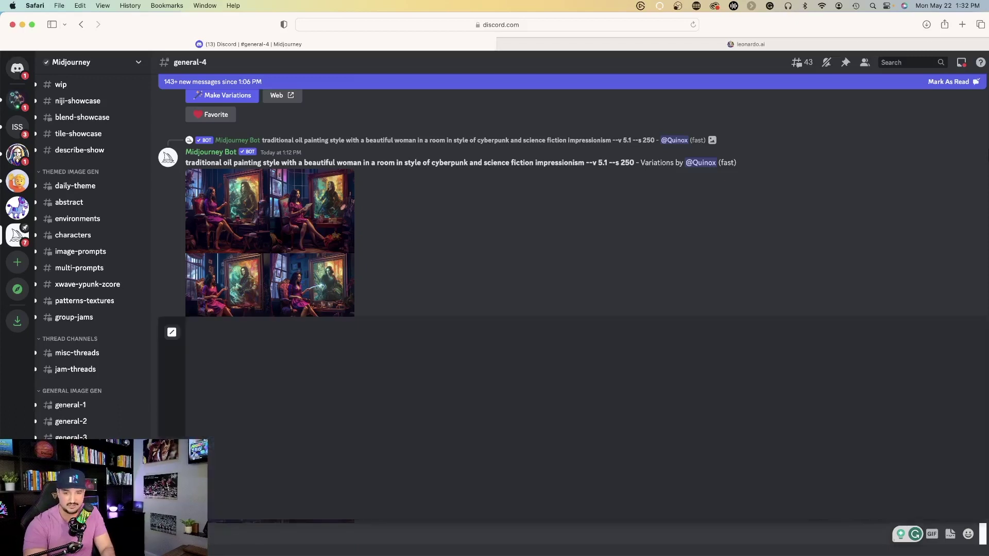
key("Return")
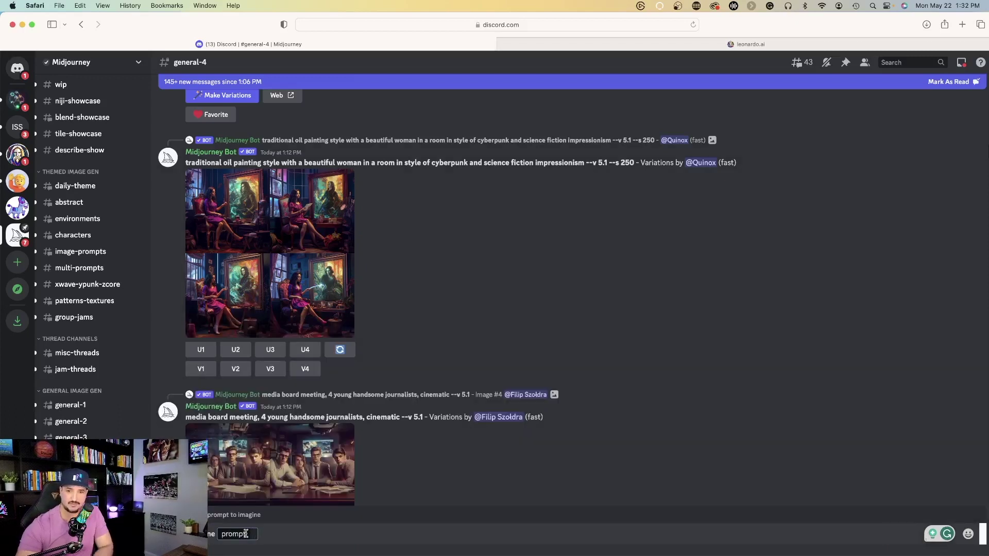
key("super+v")
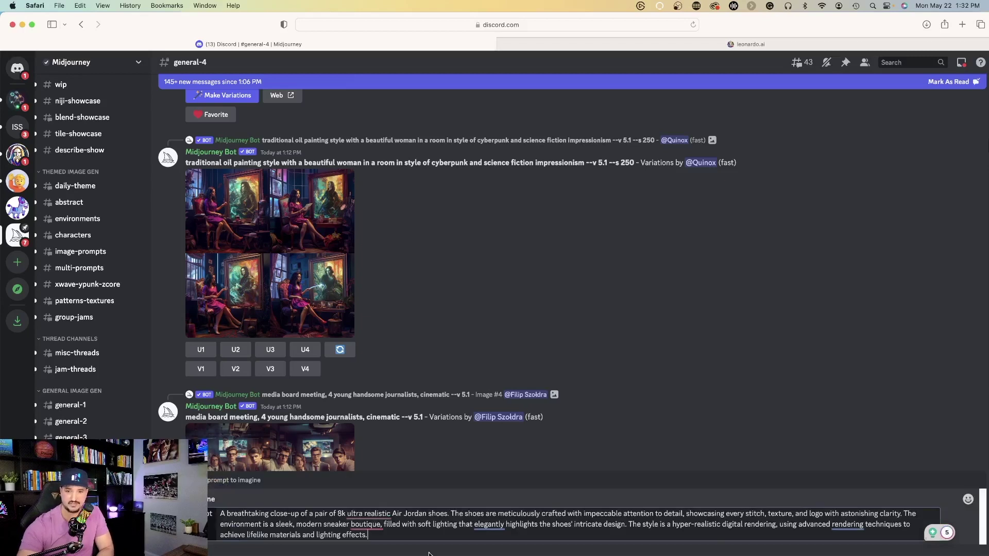
key("Return")
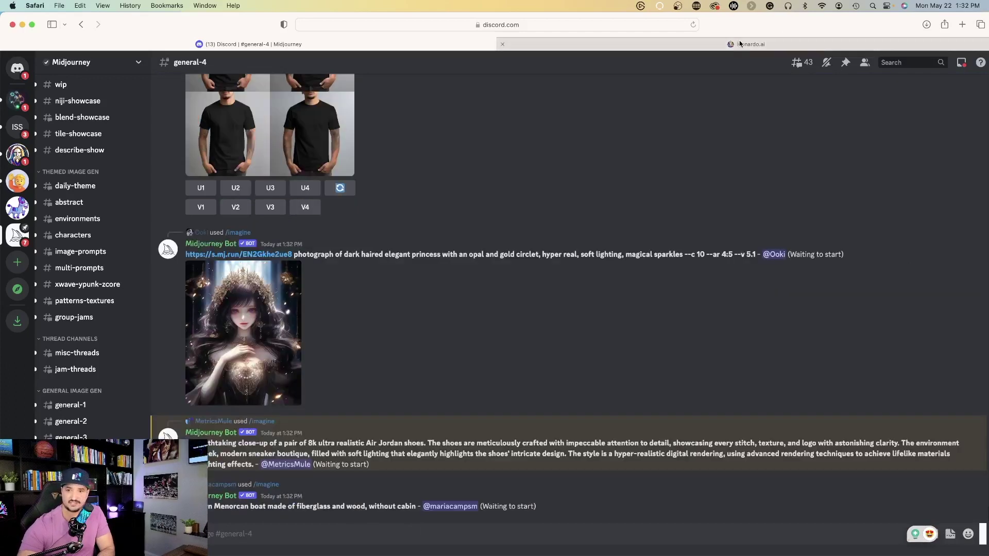
left_click(739, 41)
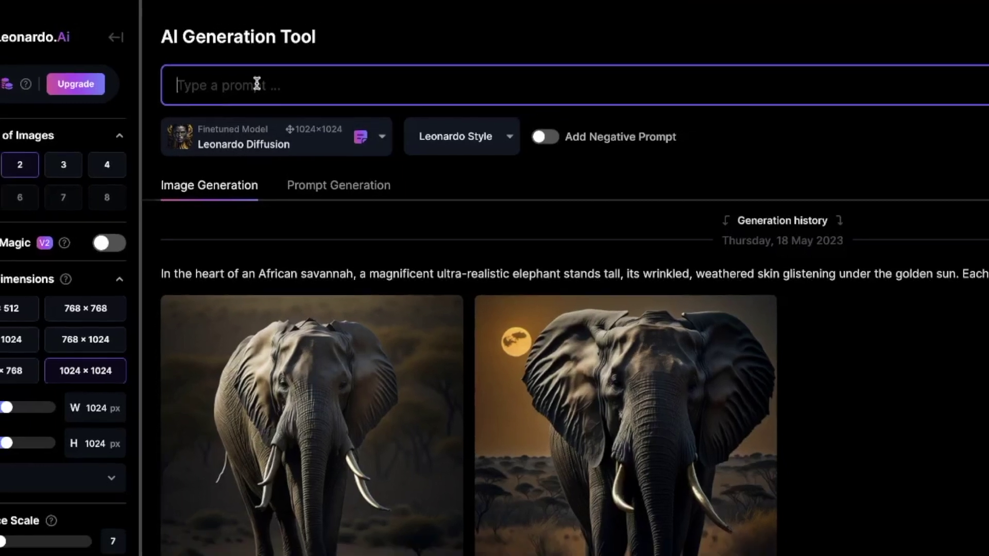
- Paste the Air Jordan close-up prompt into Leonardo.Ai and generate two images
key("super+v")
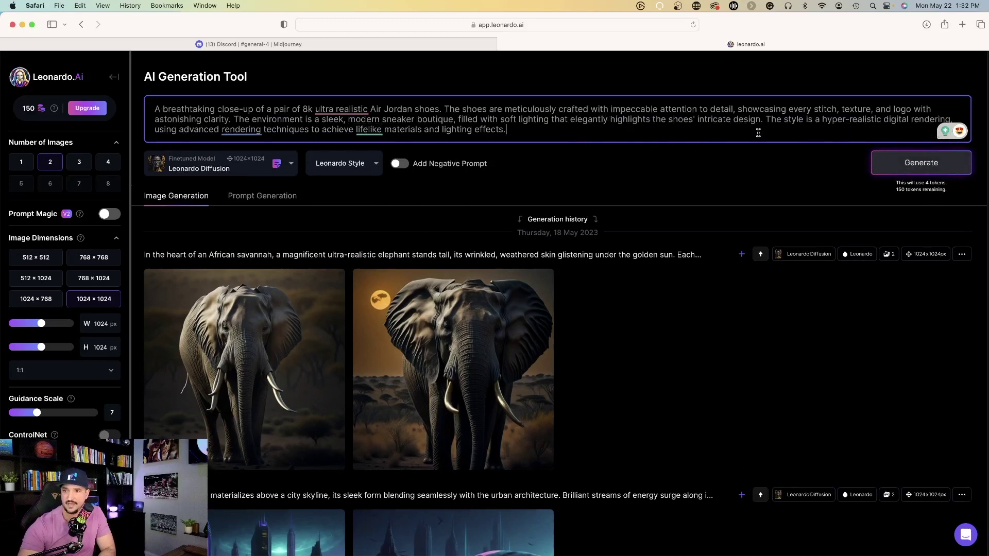
key("Return")
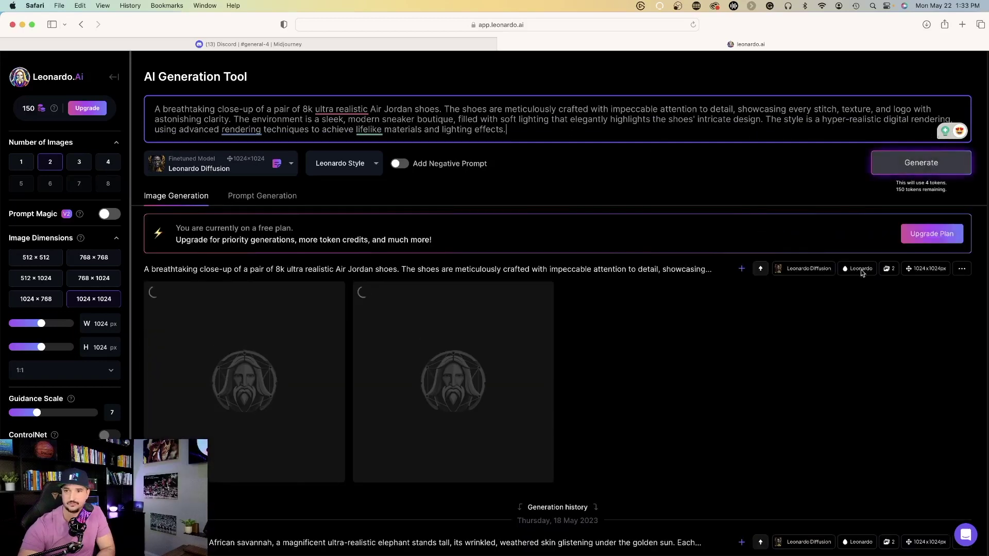
left_click(248, 43)
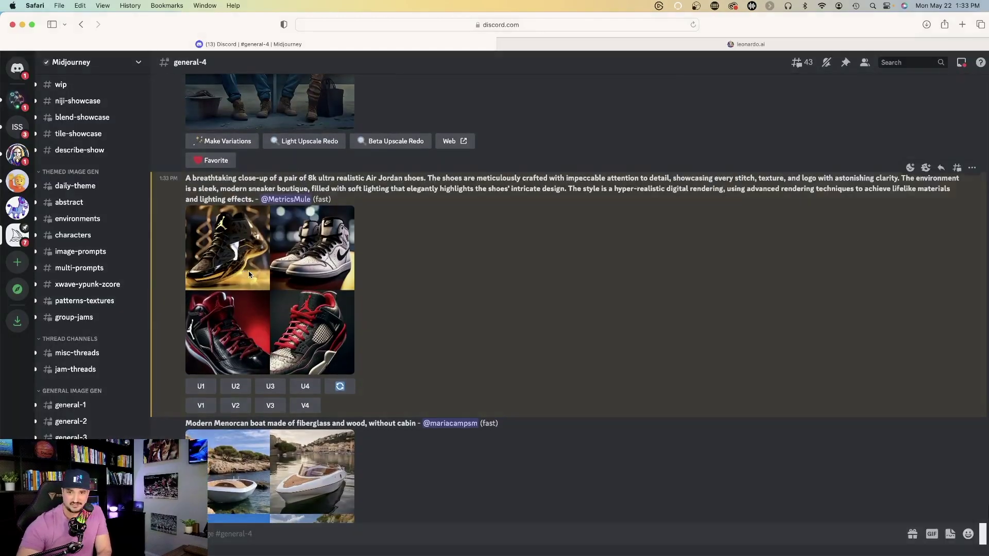
- Open Midjourney's four-image Air Jordan grid enlarged in Discord's image preview
left_click(250, 273)
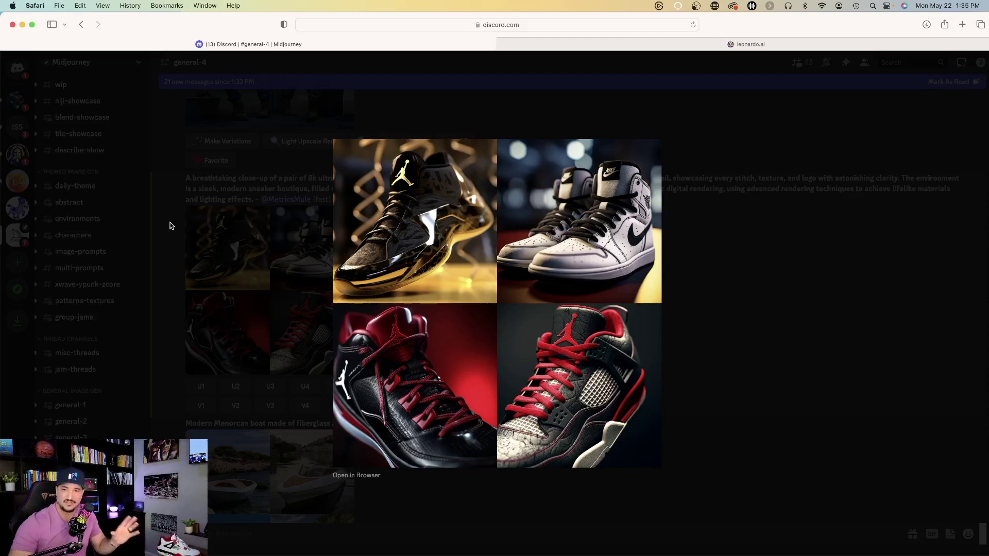
- View one of Leonardo.Ai's generated Air Jordan images full size, then close it
left_click(737, 50)
scroll(693, 350, "down", 2)
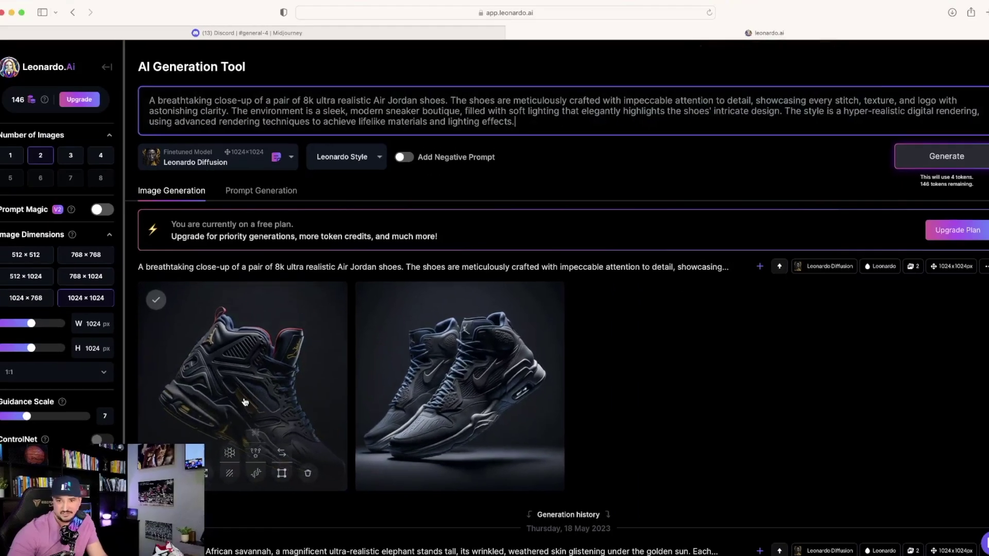
left_click(245, 402)
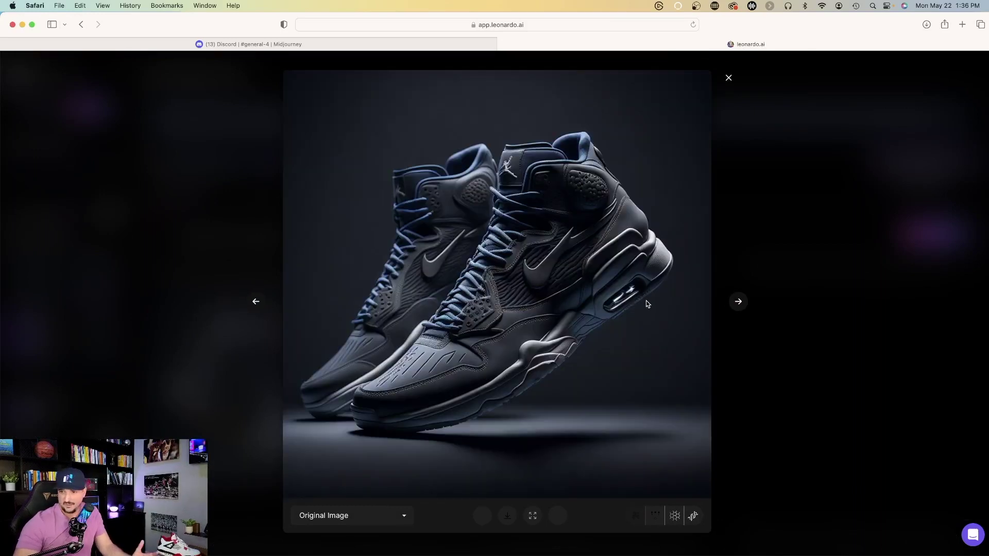
left_click(729, 78)
- Switch Leonardo.Ai's finetuned model to DreamShaper v5
scroll(325, 231, "up", 5)
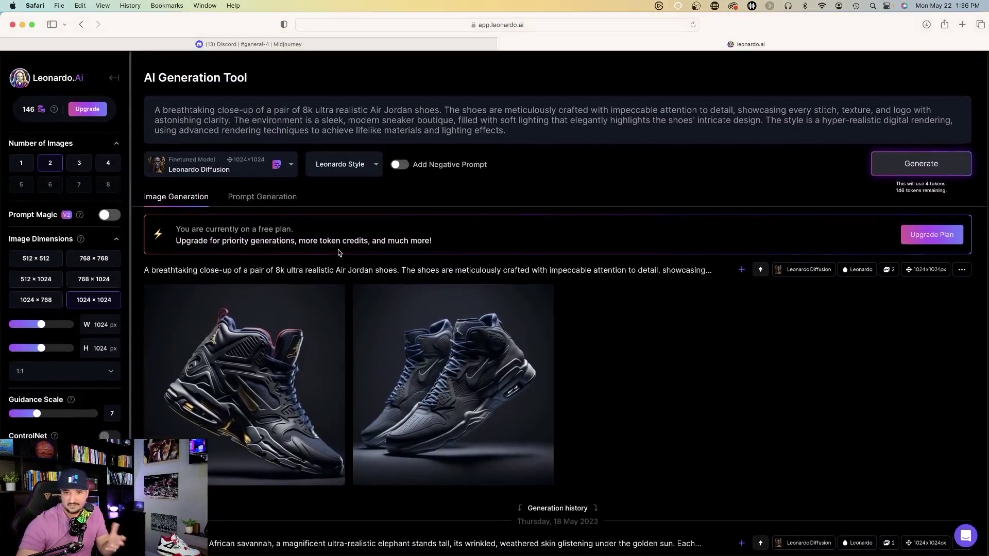
left_click(255, 162)
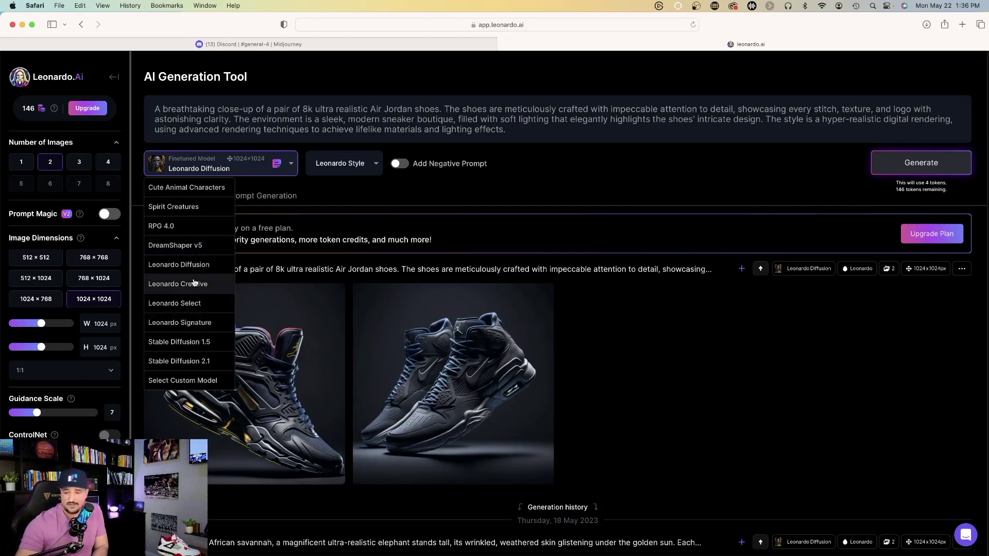
left_click(191, 251)
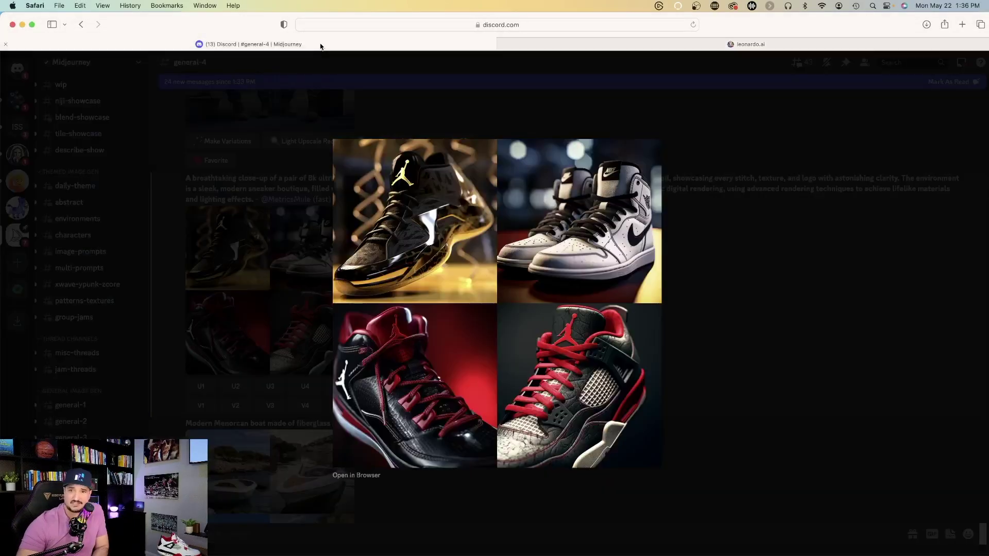
- Select the still-life Air Jordan /imagine prompt, 'A captivating' through '--v 5', in Harpa AI
left_click(261, 310)
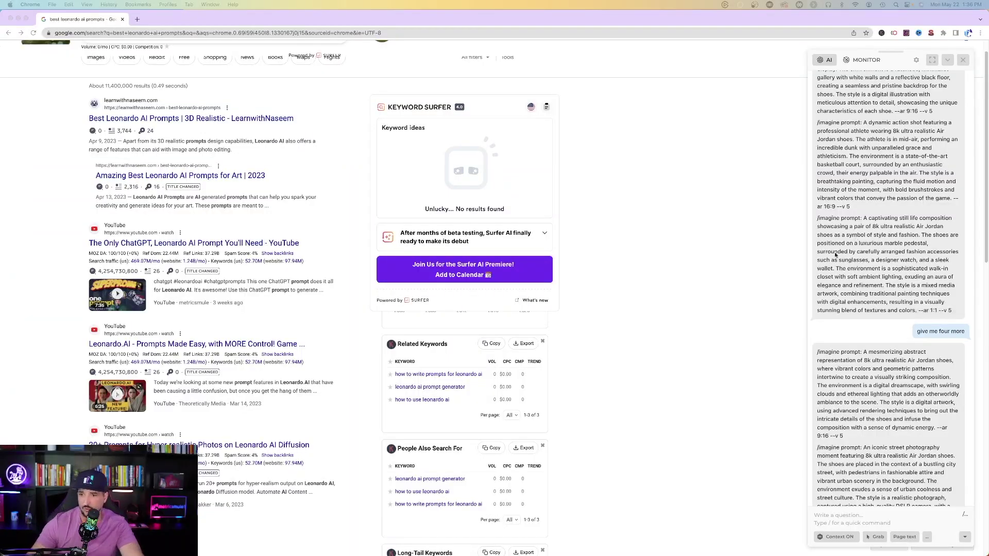
scroll(892, 389, "down", 5)
scroll(881, 371, "down", 1)
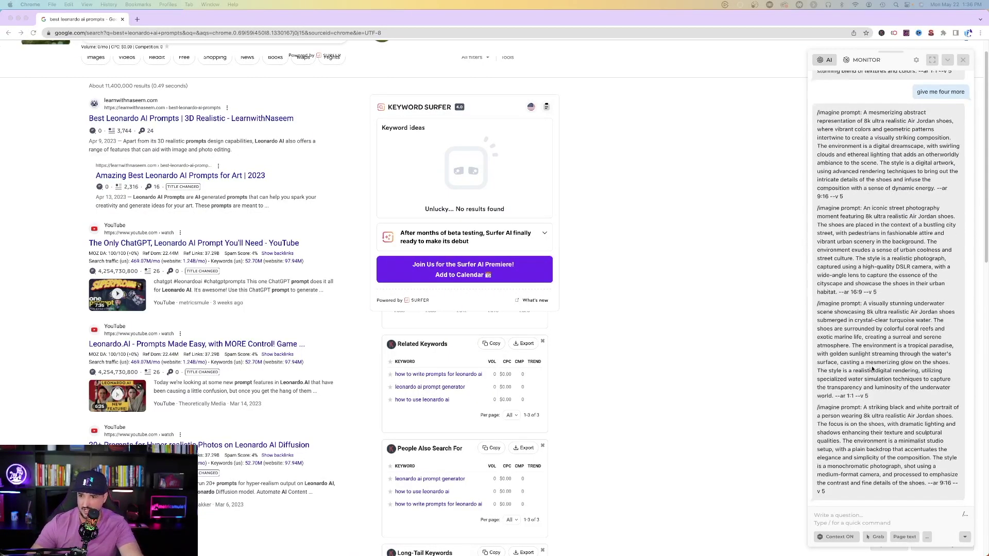
left_click(863, 304)
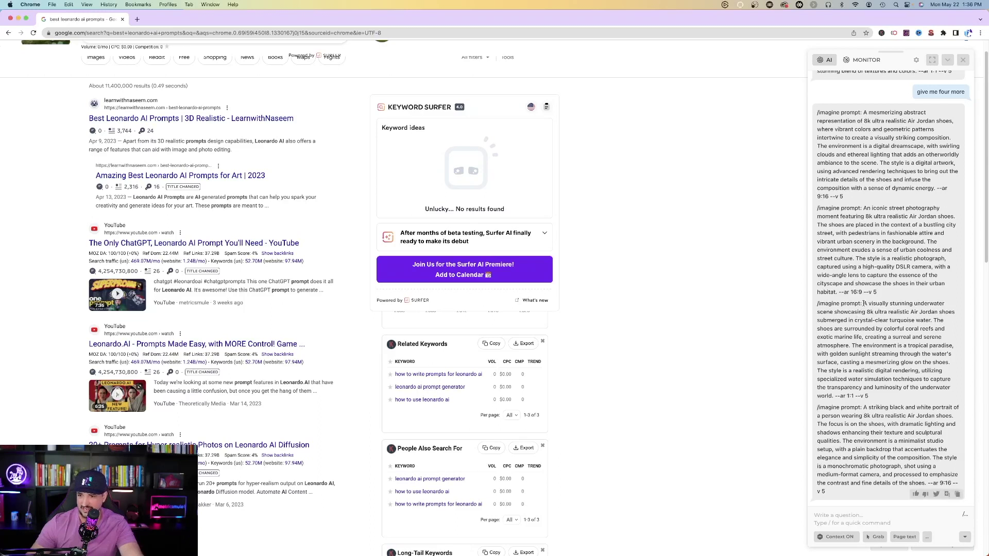
left_click_drag(864, 304, 833, 396)
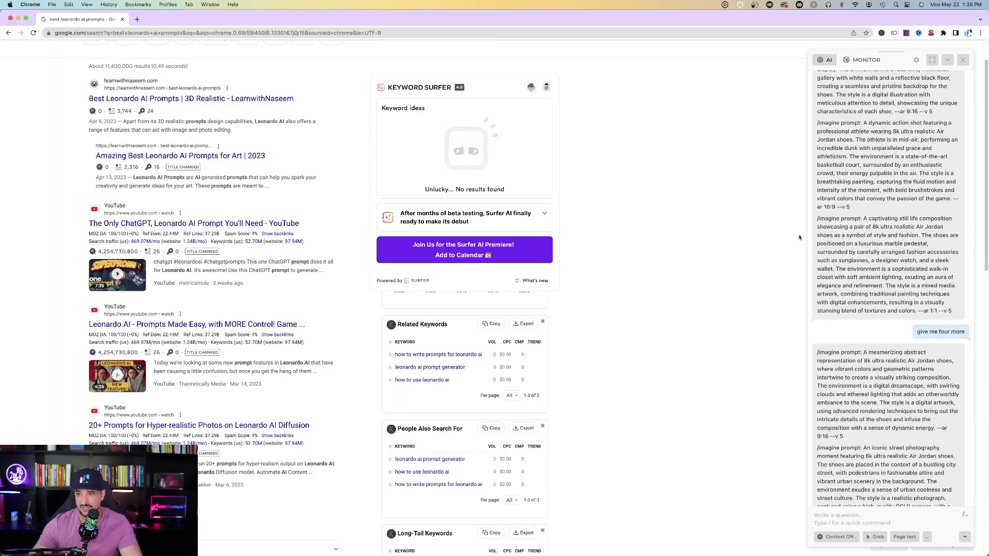
left_click_drag(864, 227, 953, 273)
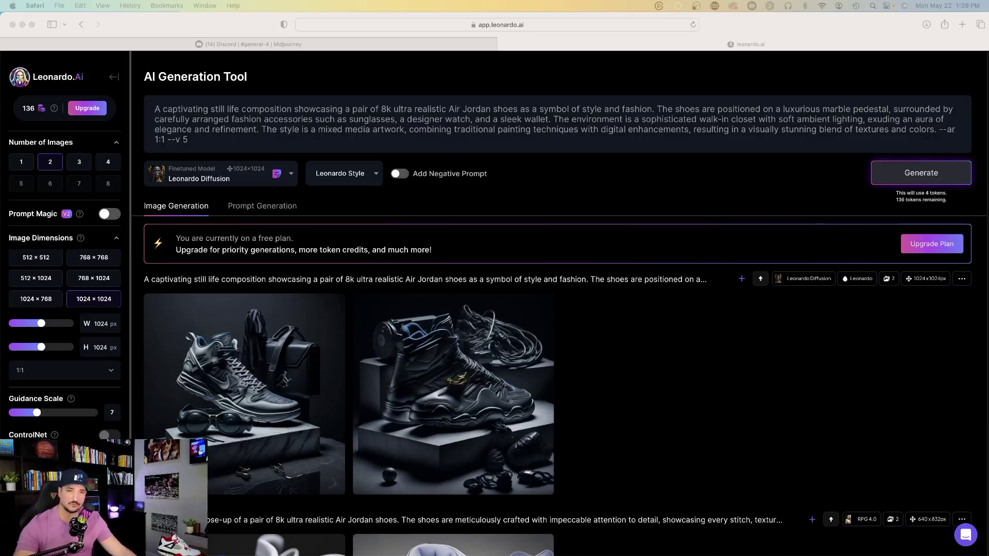
scroll(70, 246, "down", 3)
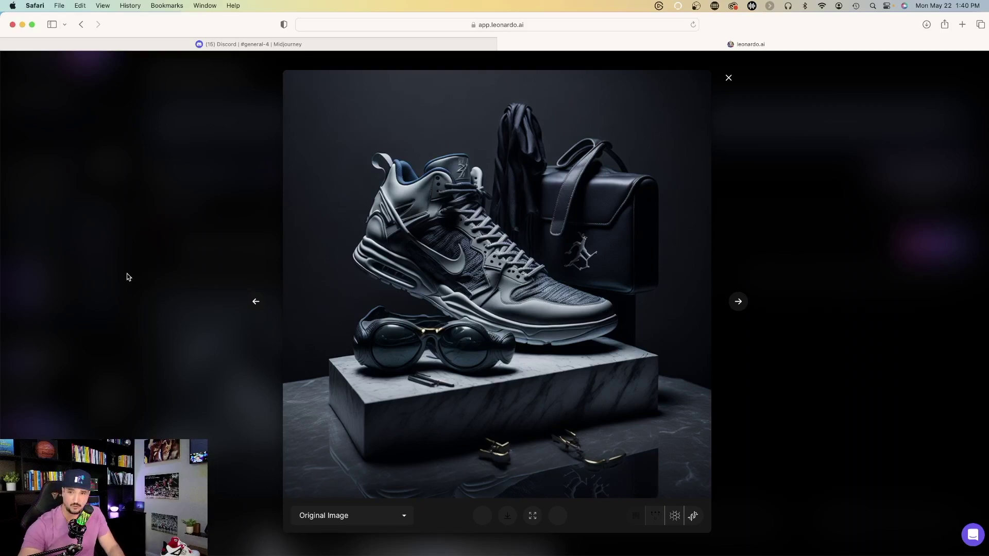
left_click(728, 79)
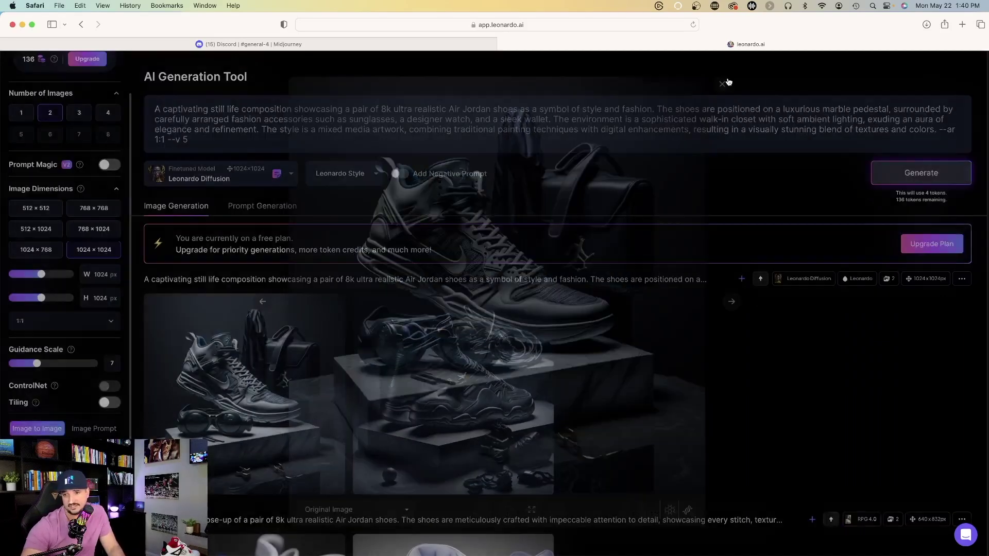
scroll(727, 273, "down", 15)
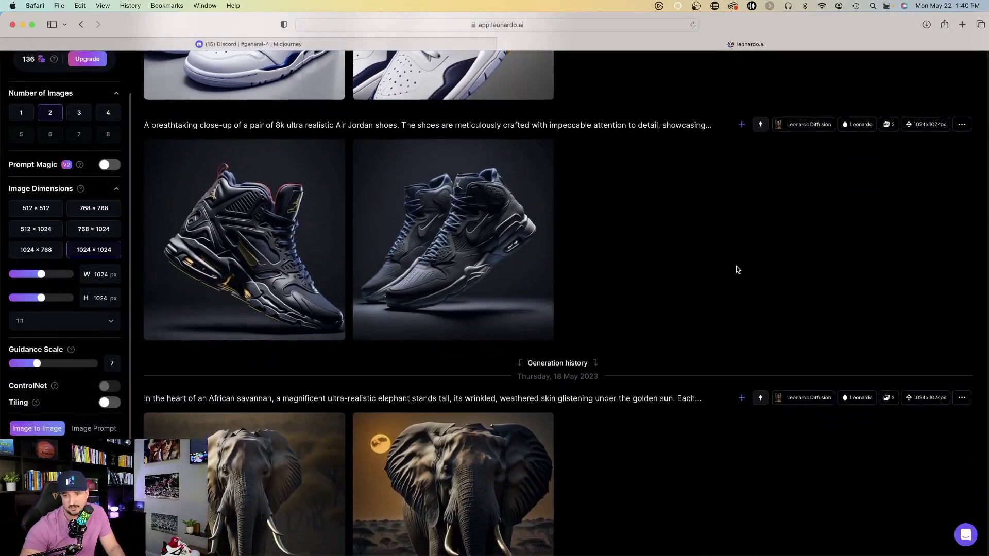
scroll(731, 271, "up", 5)
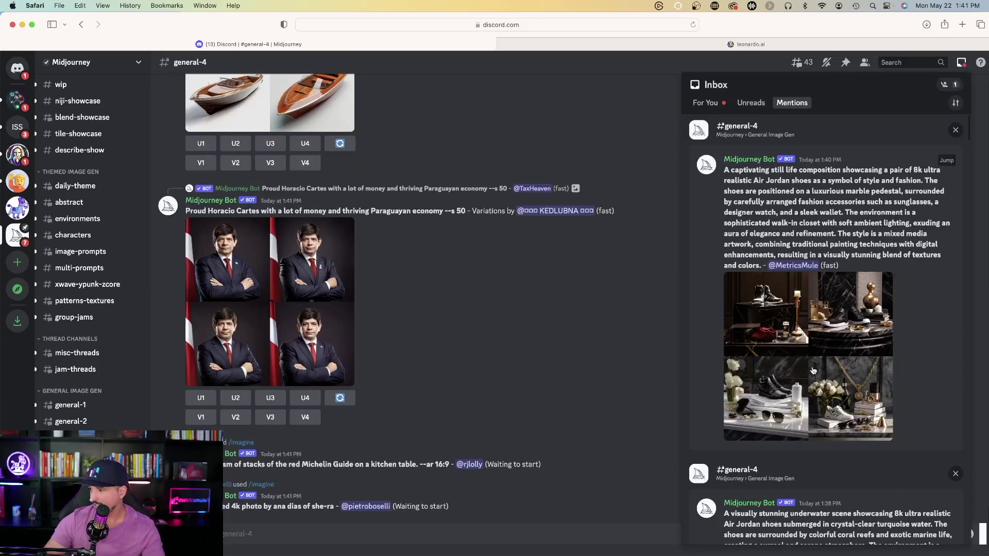
left_click(821, 323)
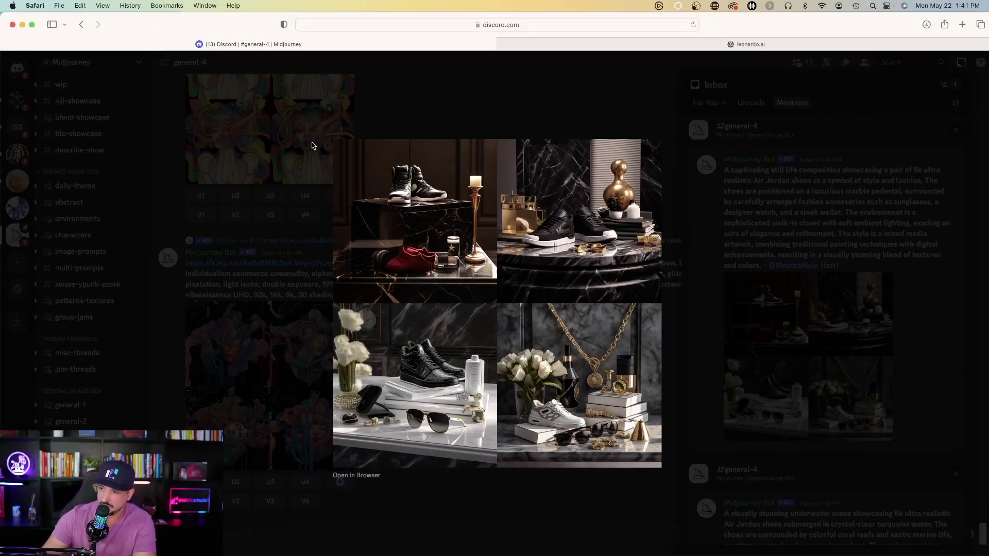
left_click(821, 287)
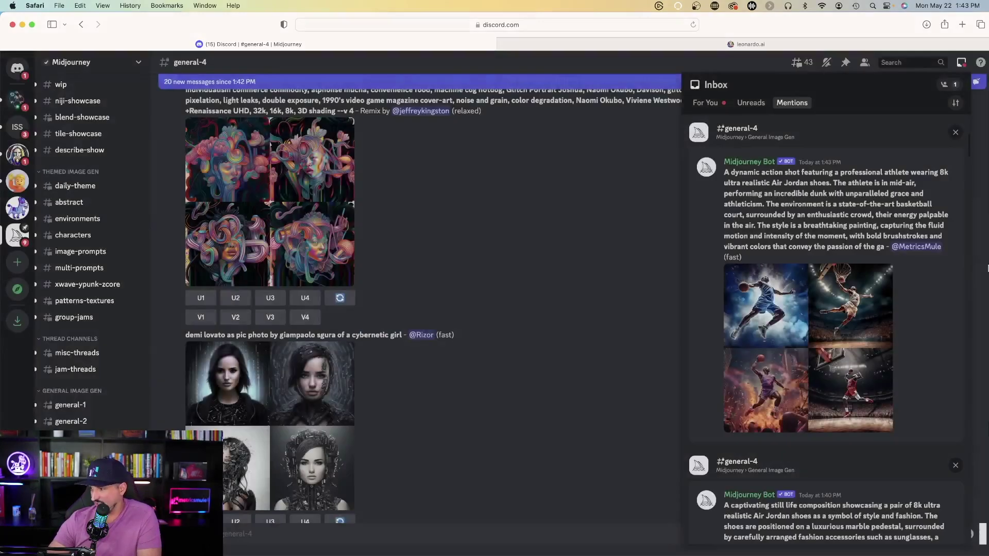
left_click(254, 253)
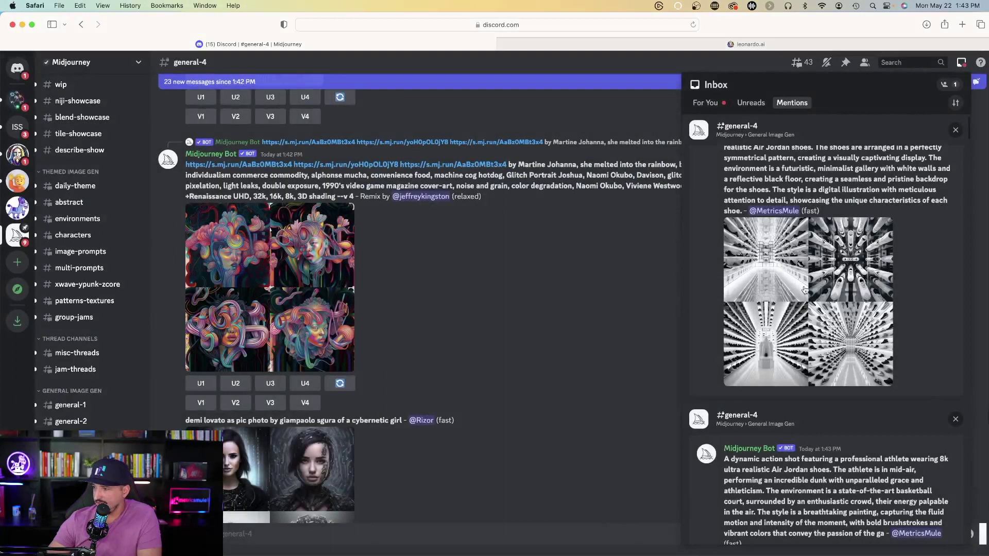
scroll(804, 290, "up", 1)
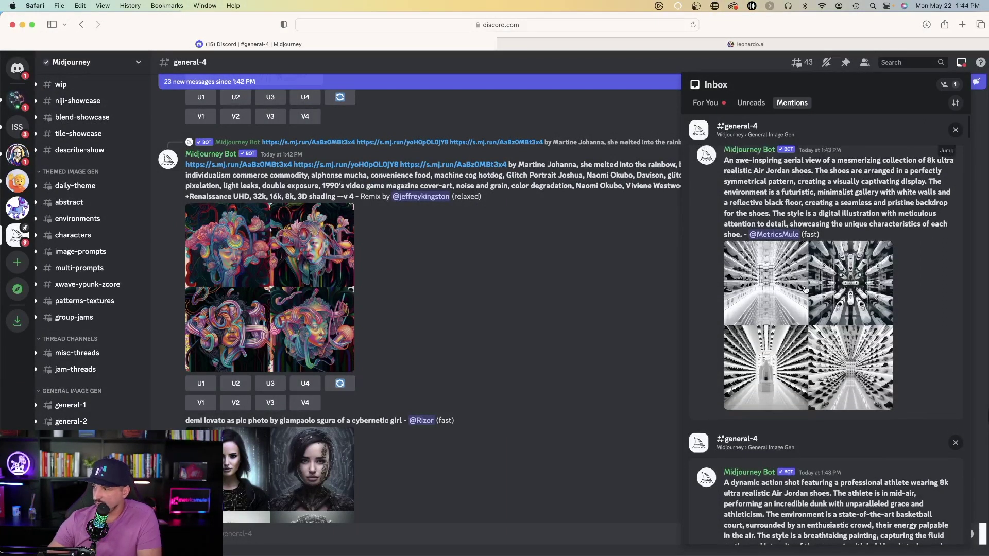
left_click(788, 292)
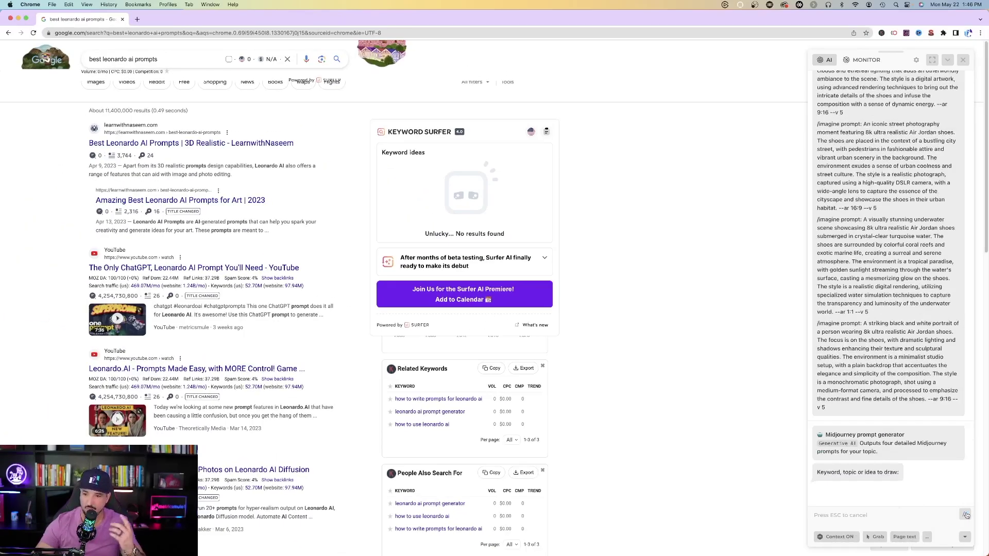
- Generate prompts for 'hyperrealistic futuristic sports car' and 'nighttime scene with the galaxy and stars'
key("Return")
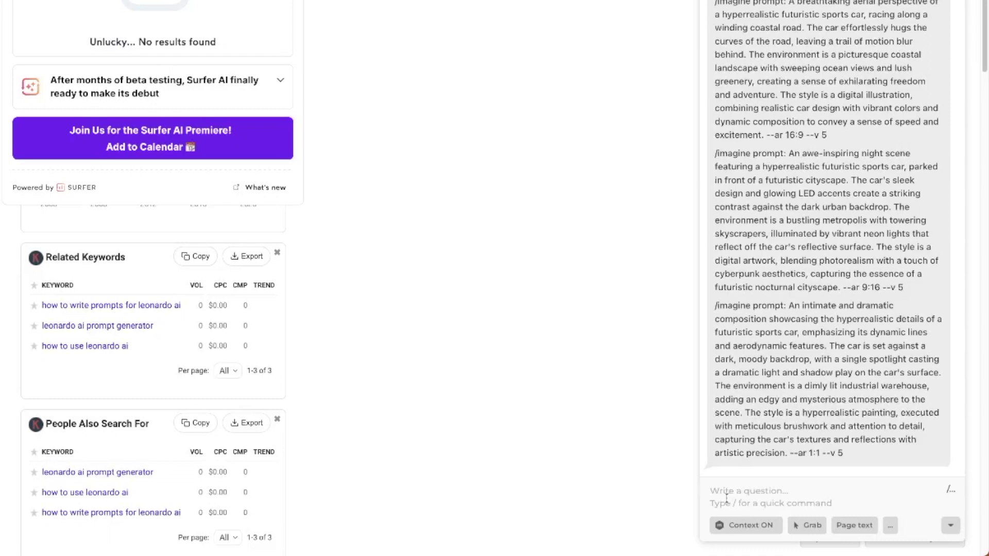
type("nighttime scene with the galaxy and stars")
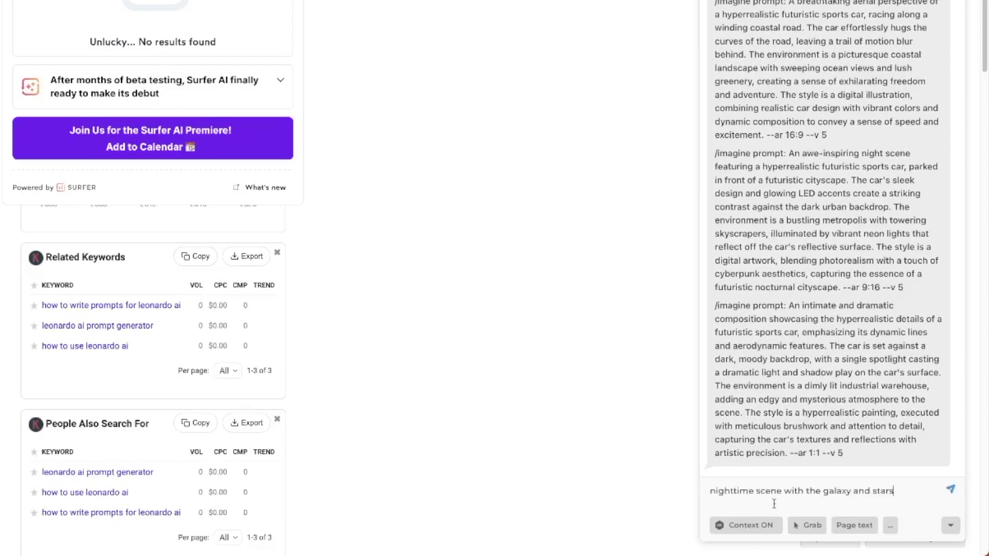
left_click(950, 489)
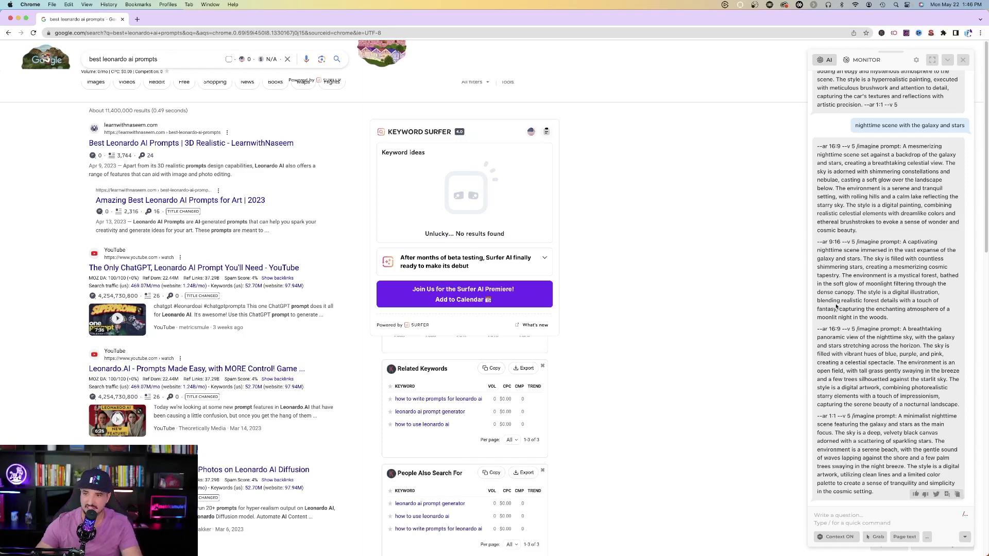
- Select the first sports car prompt, including its aspect and version flags
scroll(836, 307, "up", 10)
left_click_drag(863, 151, 883, 241)
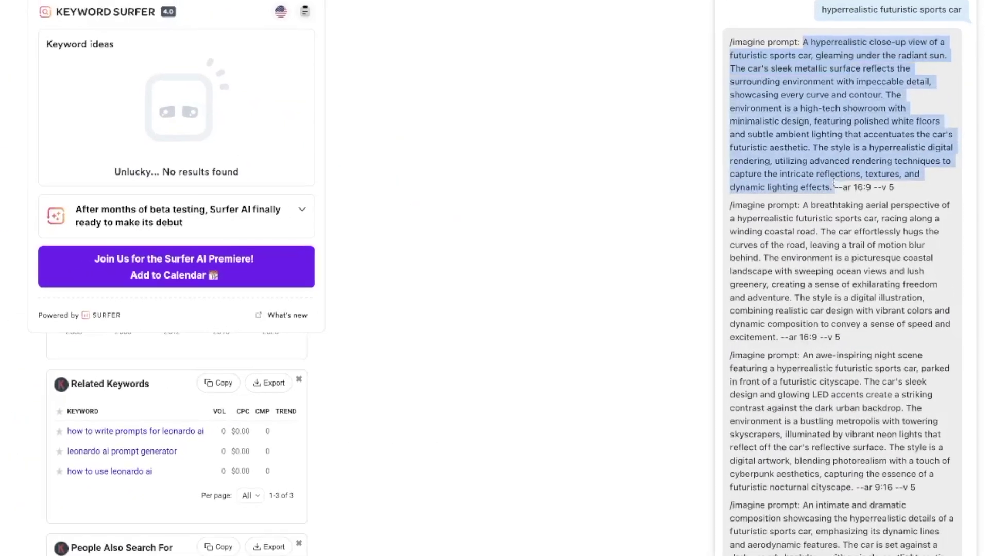
left_click_drag(835, 180, 895, 189)
key("super+c")
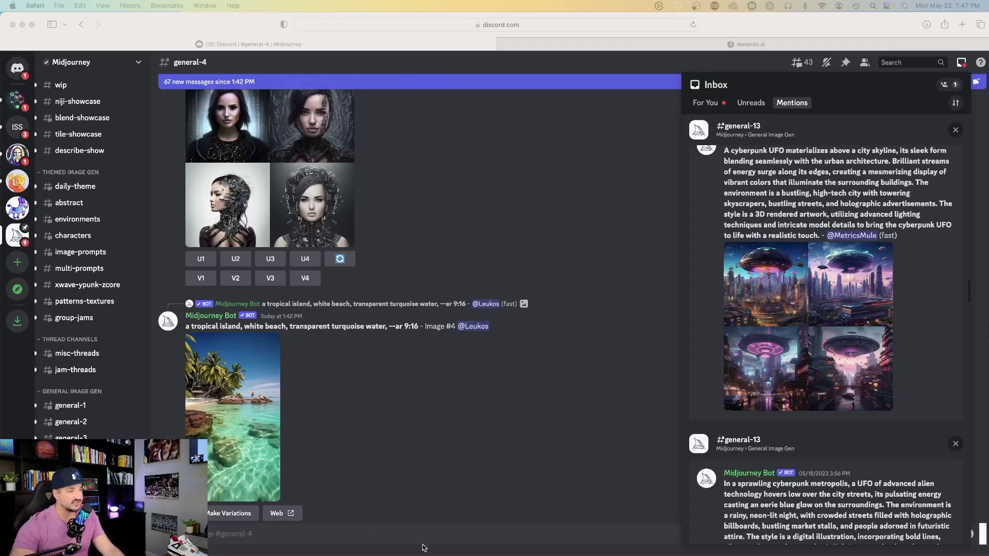
- Submit the hyperrealistic sports-car close-up prompt to Midjourney with /imagine in the channel
left_click(381, 547)
left_click(350, 539)
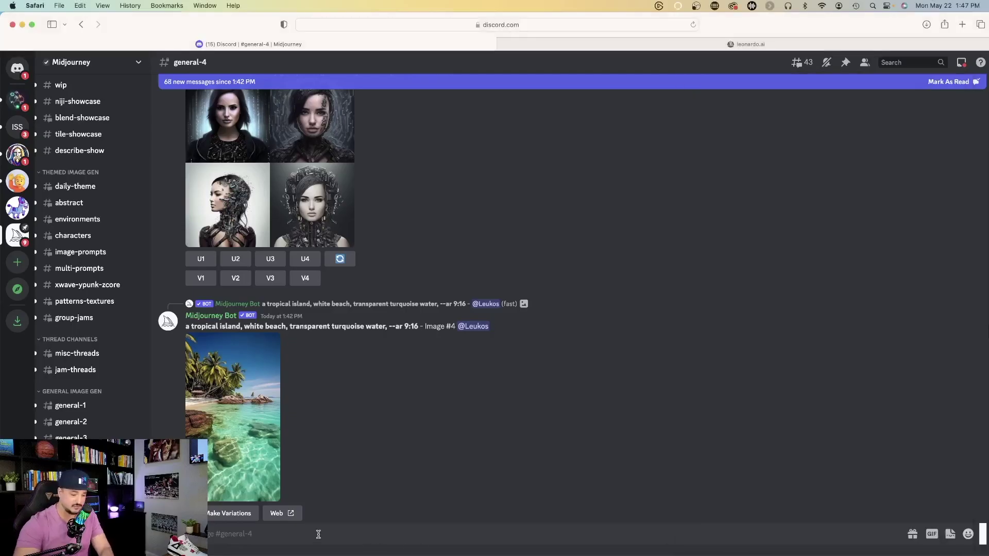
type("/")
key("BackSpace")
key("Escape")
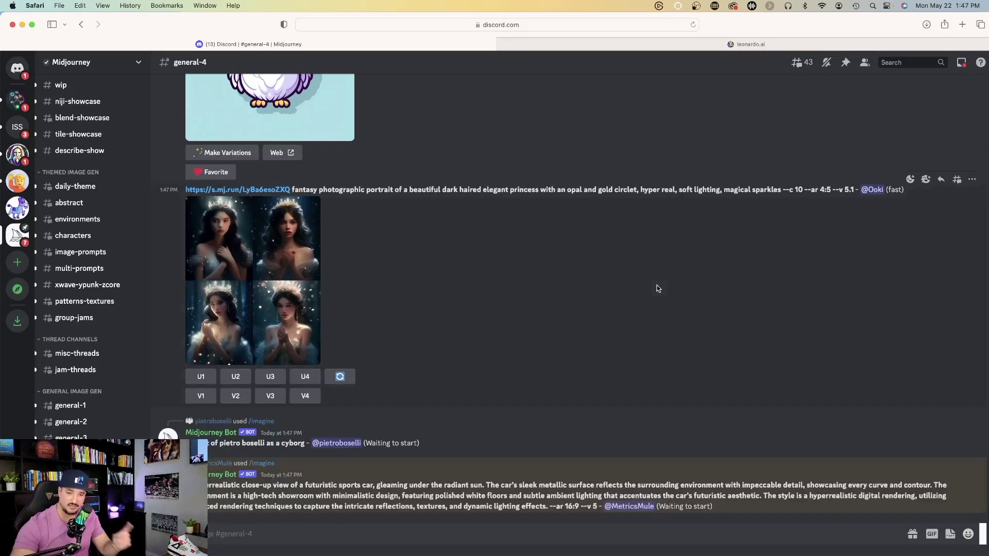
left_click(795, 44)
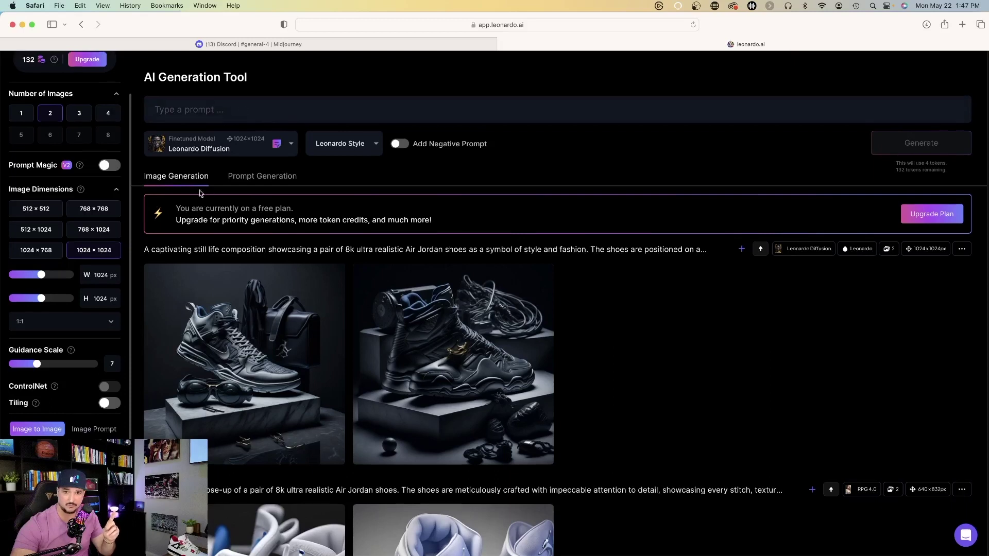
- Paste the car close-up prompt into Leonardo.Ai, remove '--ar 16:9 --v 5', and generate
left_click(241, 109)
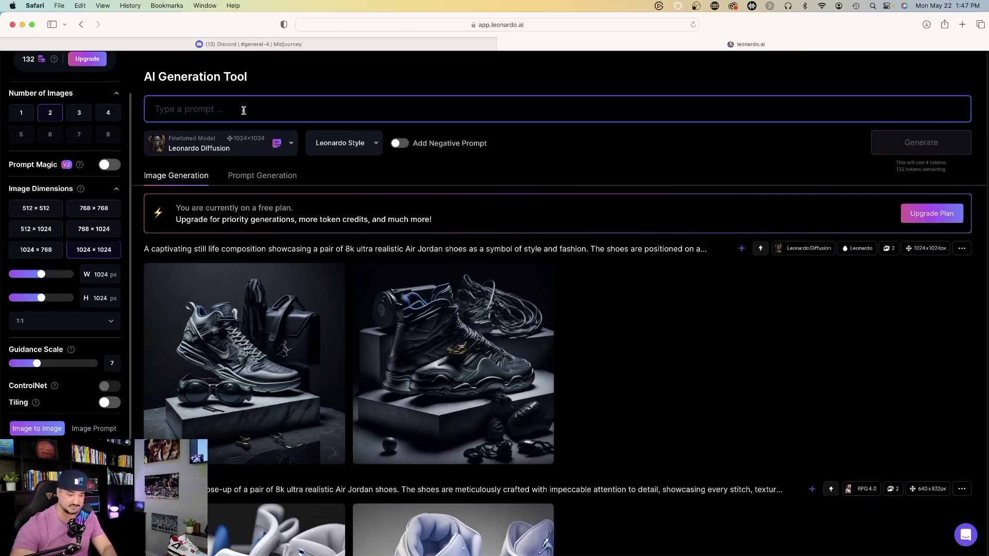
key("super+v")
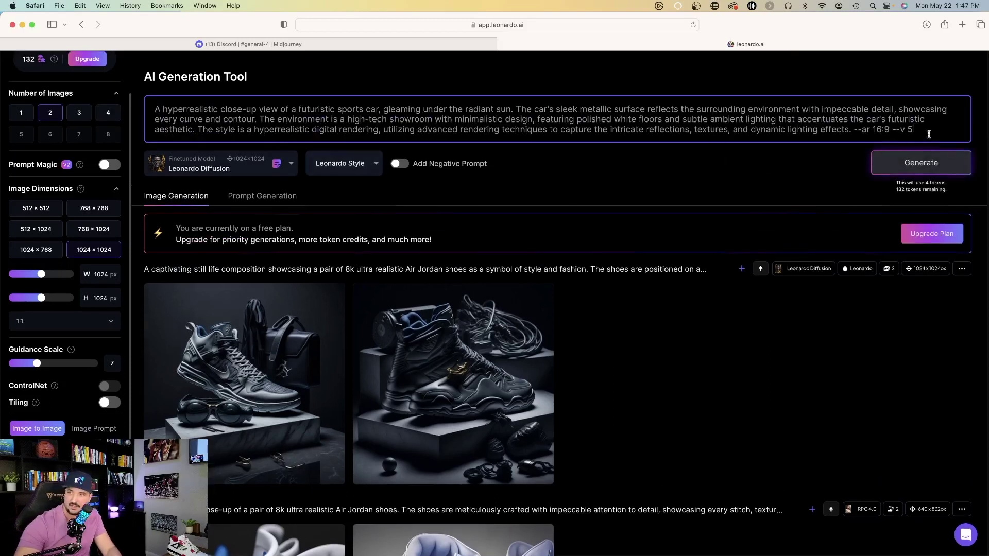
left_click_drag(915, 129, 855, 128)
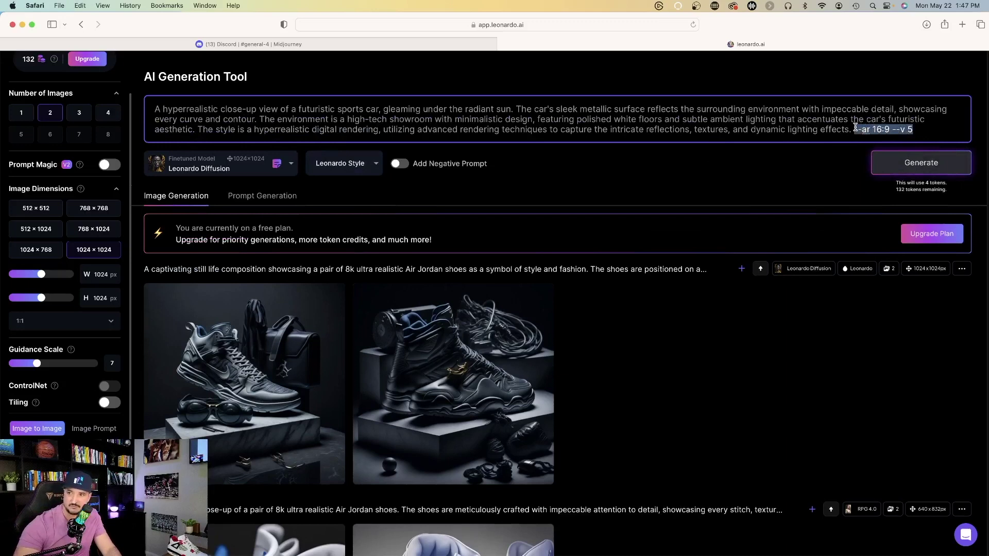
key("BackSpace")
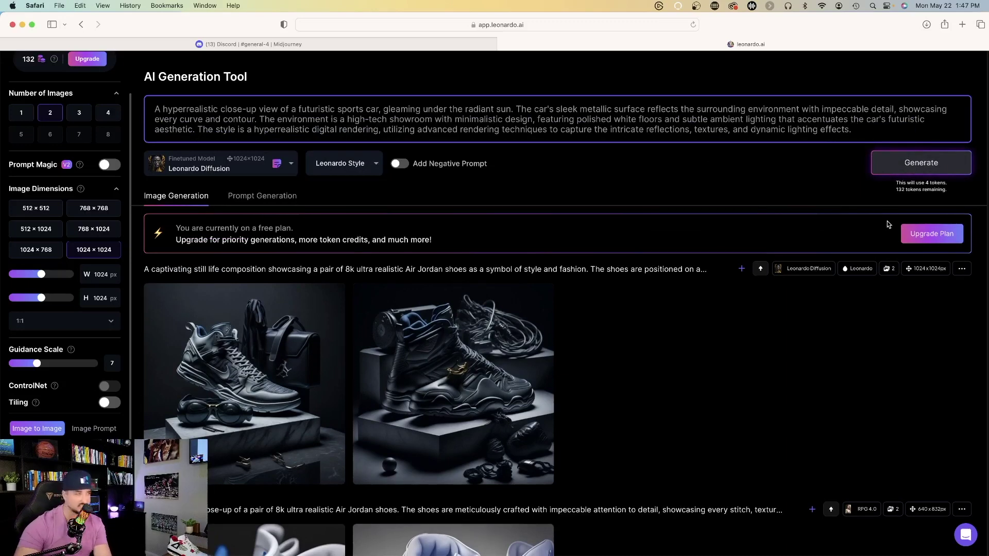
left_click(922, 164)
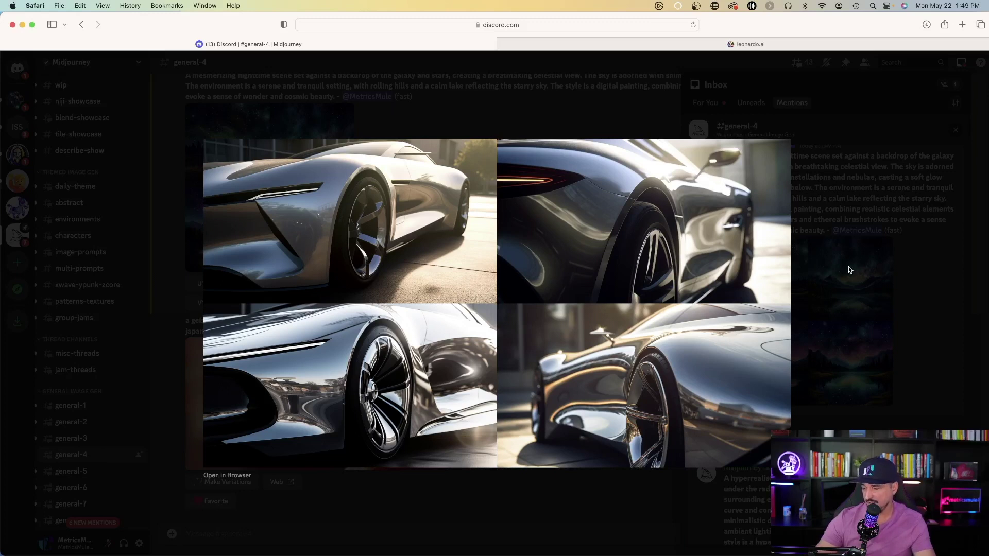
left_click(849, 269)
key("ctrl+Tab")
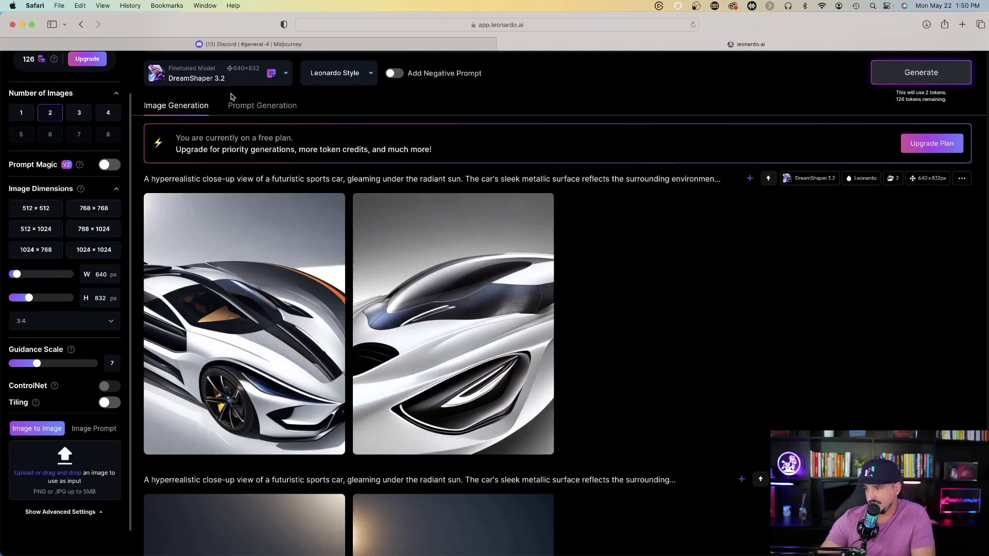
- Check the first white car render, then overwrite the prompt with the night-scene car prompt
left_click(192, 354)
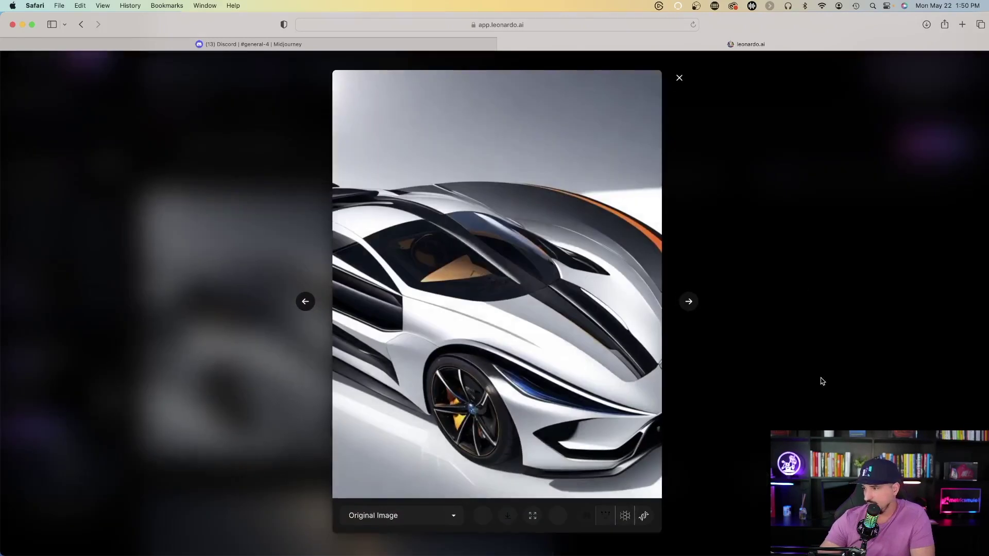
left_click(680, 79)
scroll(482, 188, "up", 3)
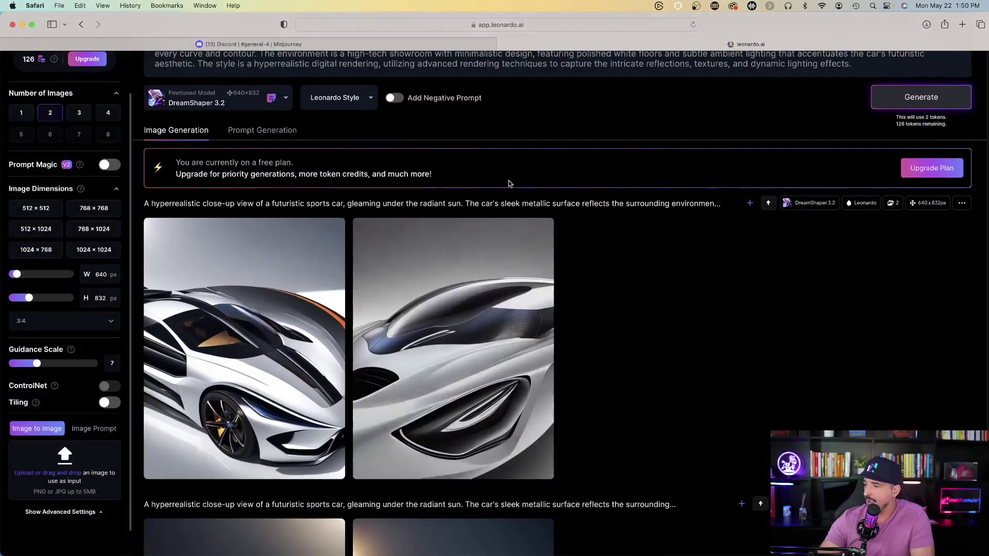
scroll(476, 124, "up", 2)
triple_click(476, 124)
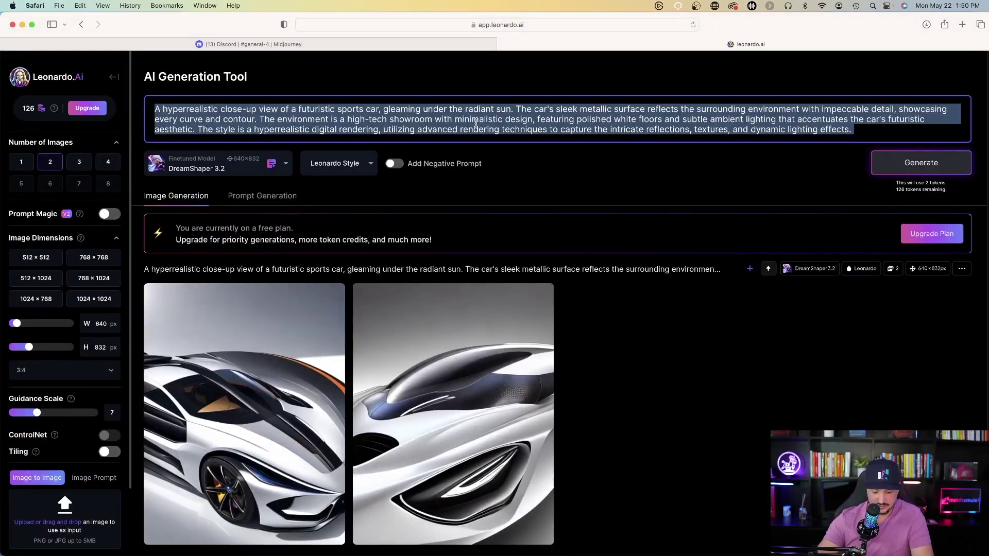
type("An awe-inspiring night scene featuring a hyperrealistic futuristic sports car, parked in front of a futuristic cityscape. The car's sleek design and glowing LED accents create a striking contrast against the dark urban backdrop. The environment is a bustling metropolis with towering skyscrapers, illuminated by vibrant neon lights that reflect off the car's reflective surface. The style is a digital artwork, blending photorealism with a touch of cyberpunk aesthetics, capturing the essence of a futuristic nocturnal cityscape. --ar 9:16 --v 5")
key("ctrl+shift+Tab")
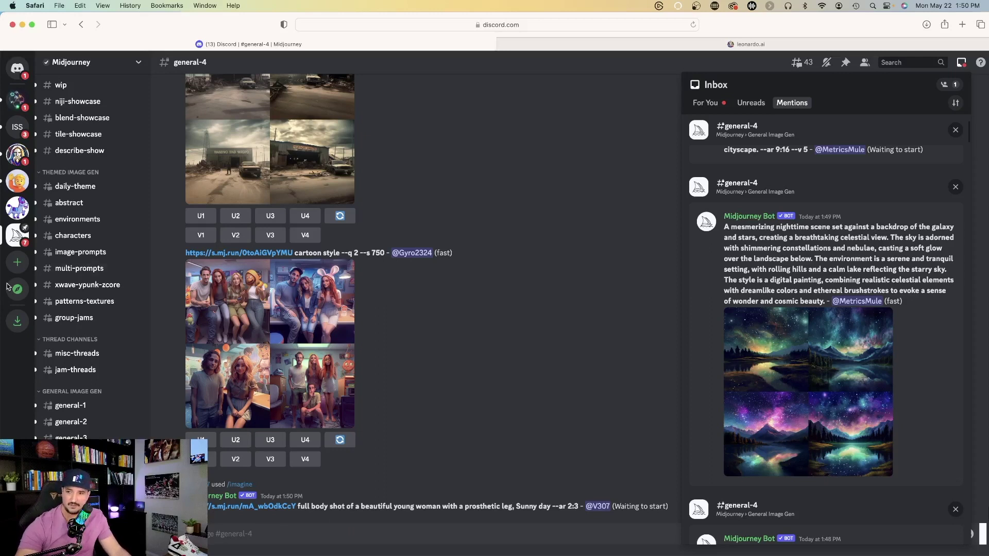
- Enlarge the galaxy nighttime-scene image grid from the Discord inbox
left_click(789, 384)
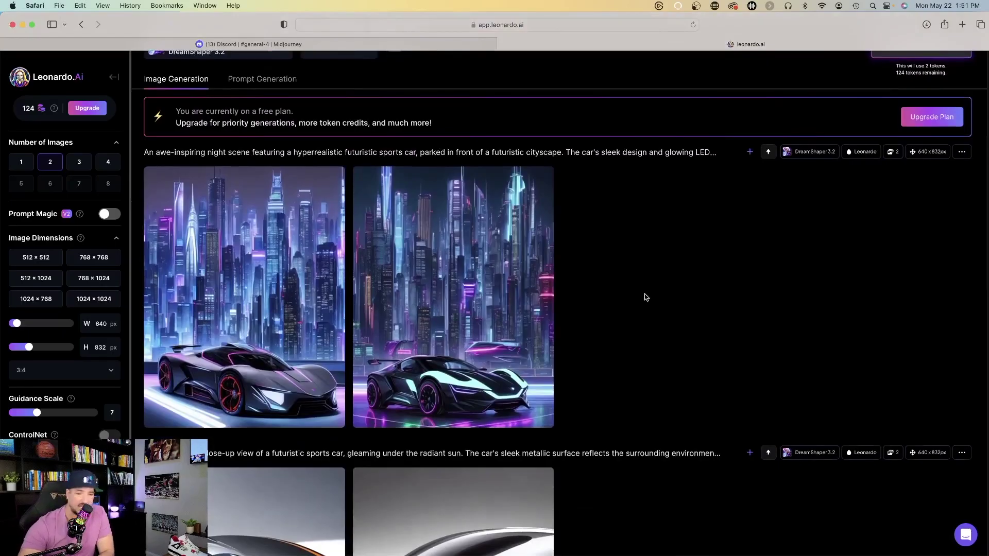
- Review the two DreamShaper car renders enlarged in the lightbox
scroll(744, 362, "up", 2)
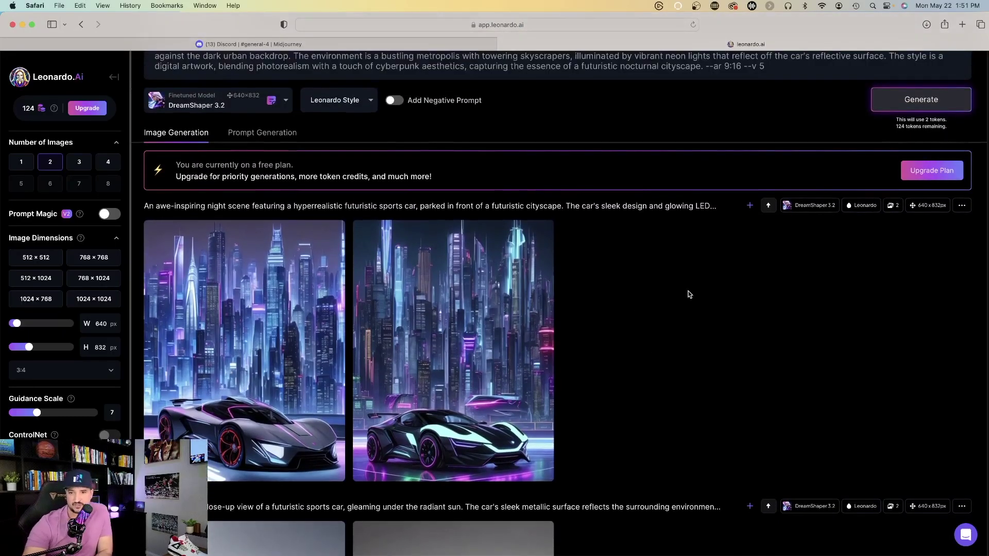
scroll(696, 296, "up", 2)
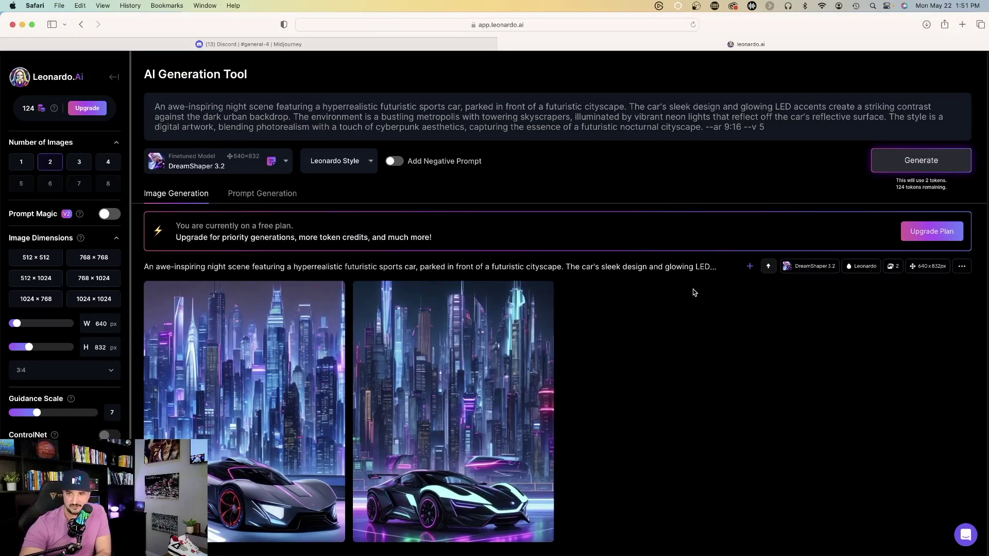
scroll(693, 288, "down", 1)
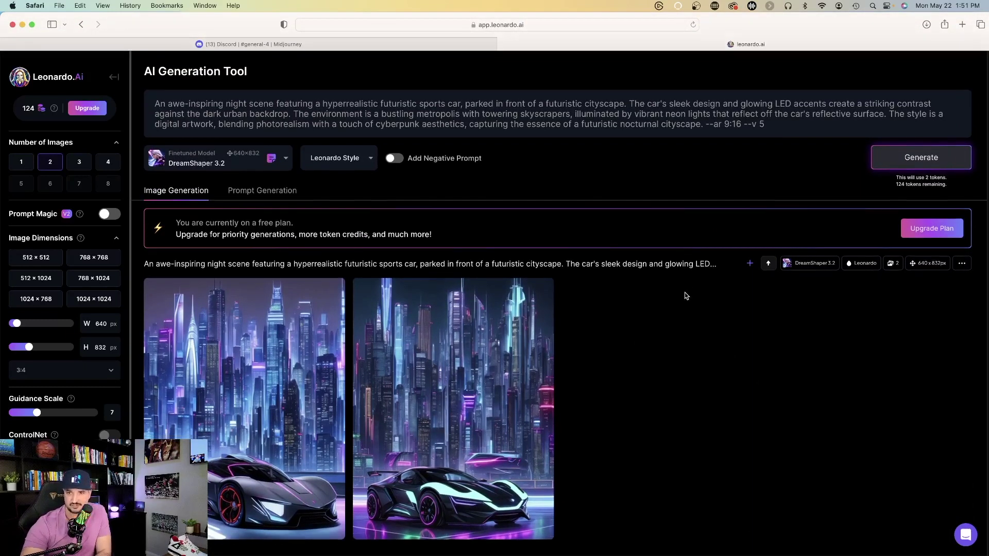
scroll(691, 302, "down", 2)
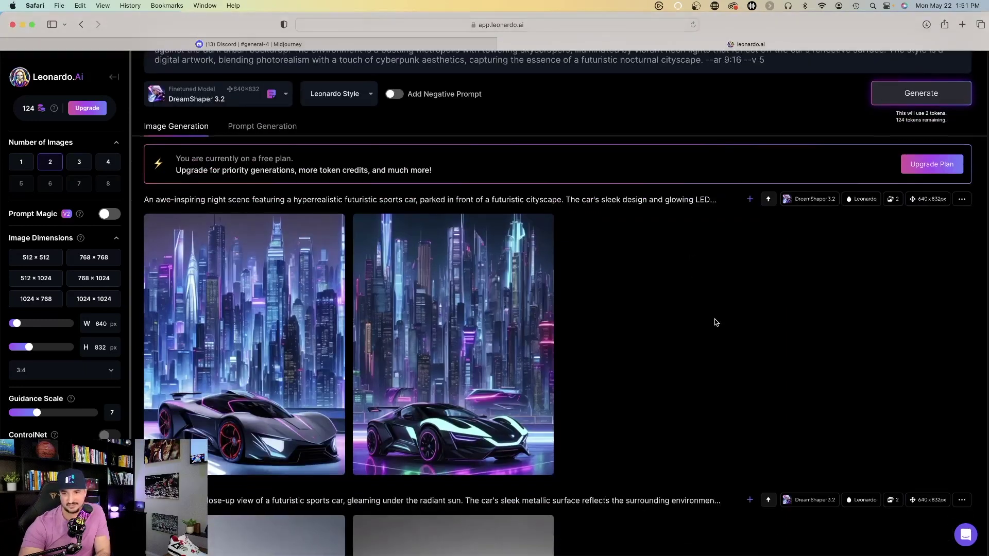
scroll(715, 323, "down", 1)
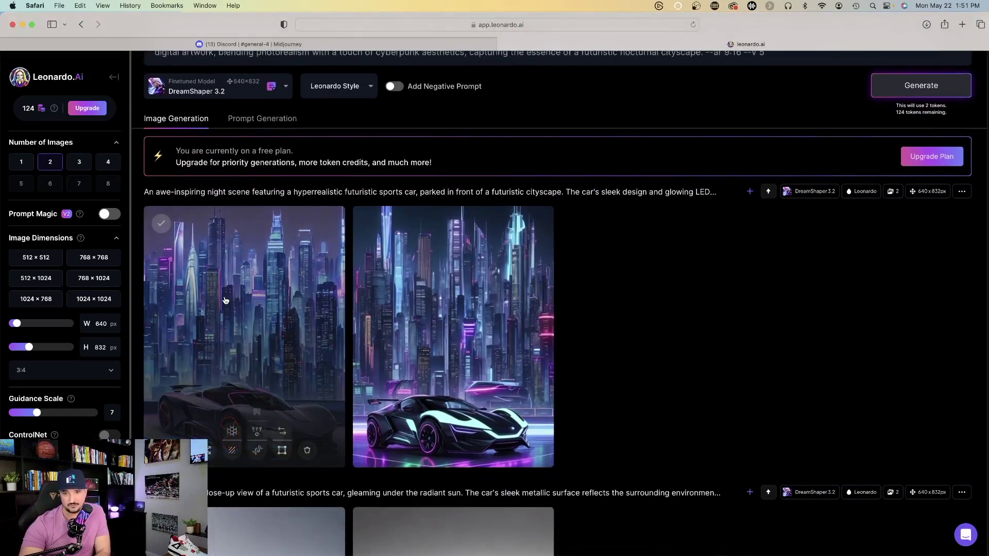
left_click(223, 298)
left_click(688, 302)
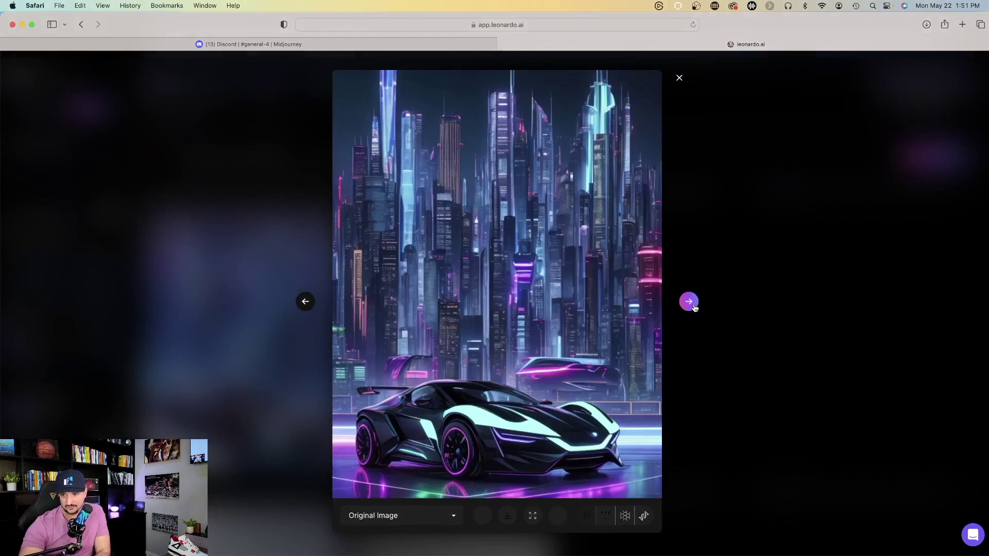
left_click(275, 221)
scroll(275, 221, "up", 5)
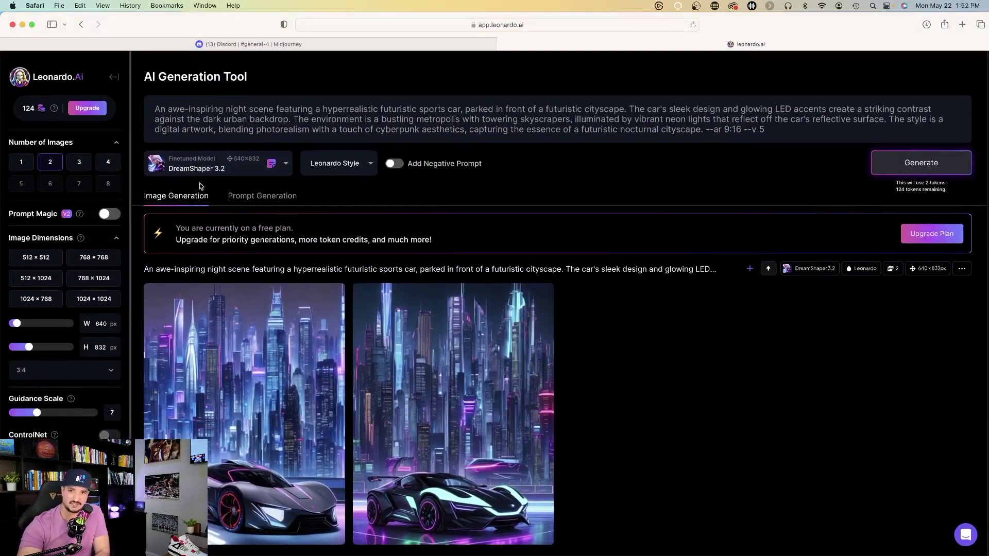
- Switch the model to Leonardo Diffusion at 1024×1024 and preview the neon car render
left_click(207, 167)
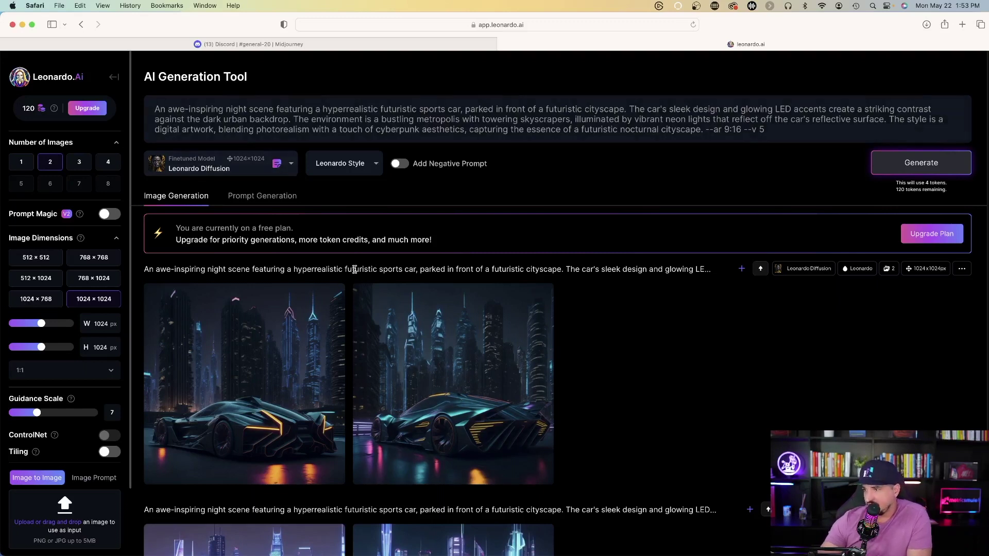
mouse_move(465, 323)
scroll(876, 350, "down", 5)
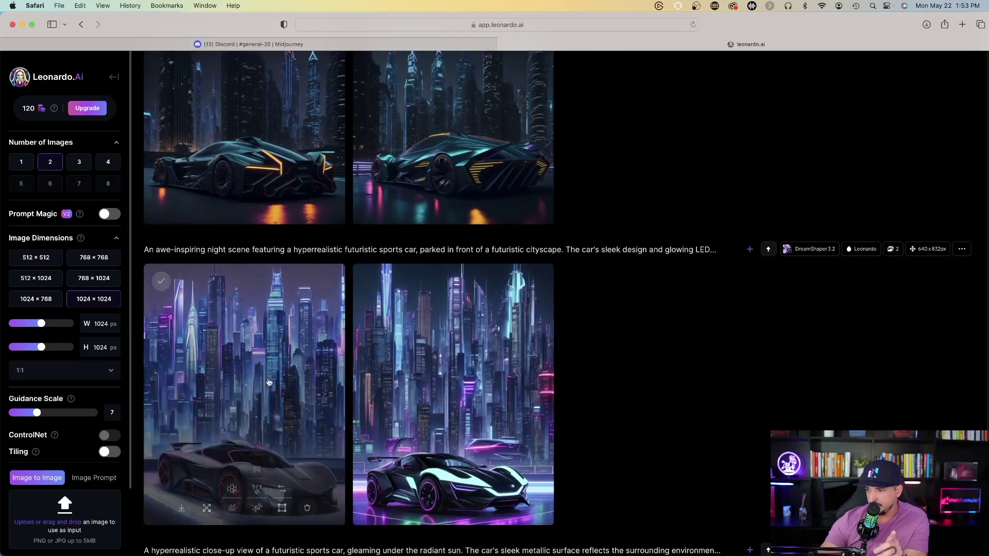
left_click(456, 380)
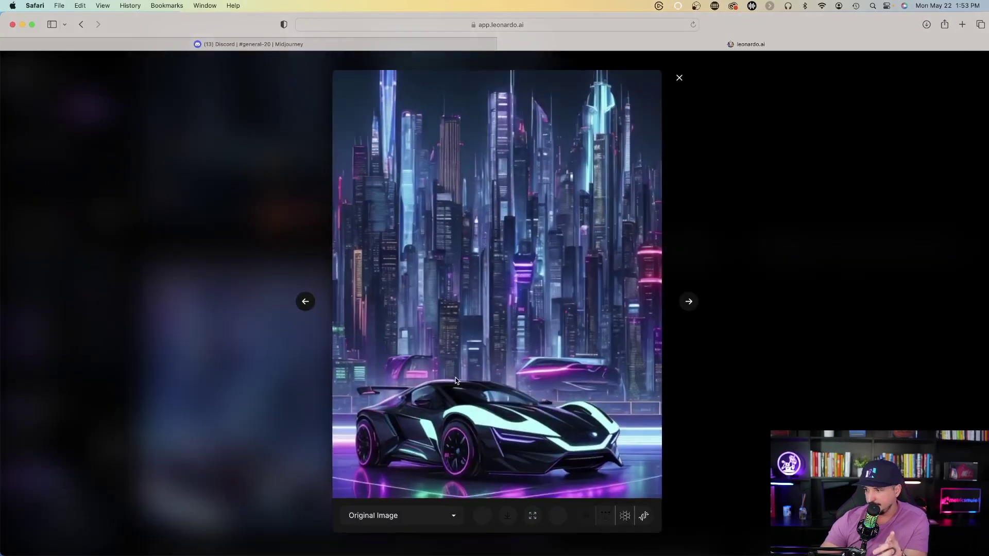
left_click(306, 301)
left_click(244, 301)
- Preview the Leonardo Diffusion dark and teal car renders in the lightbox
scroll(244, 301, "down", 2)
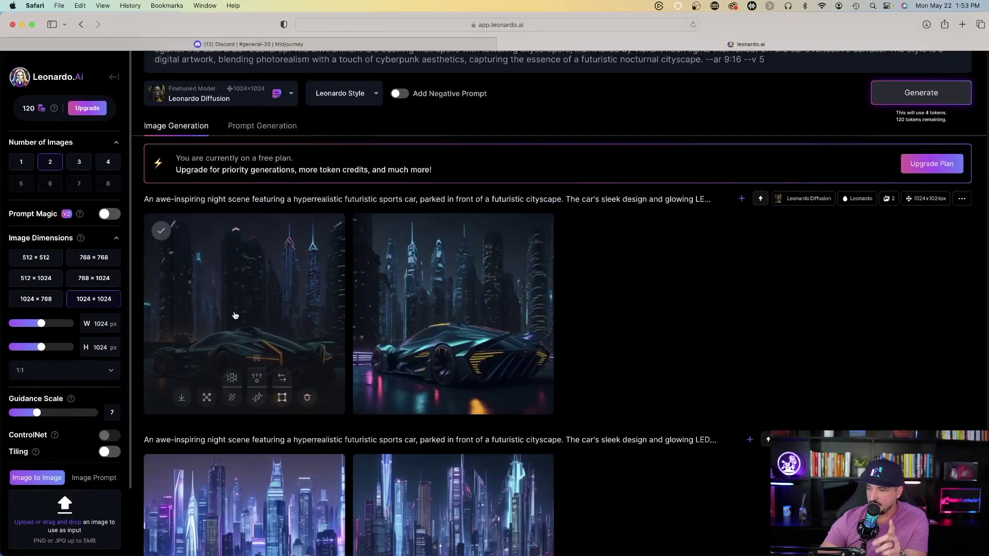
left_click(234, 310)
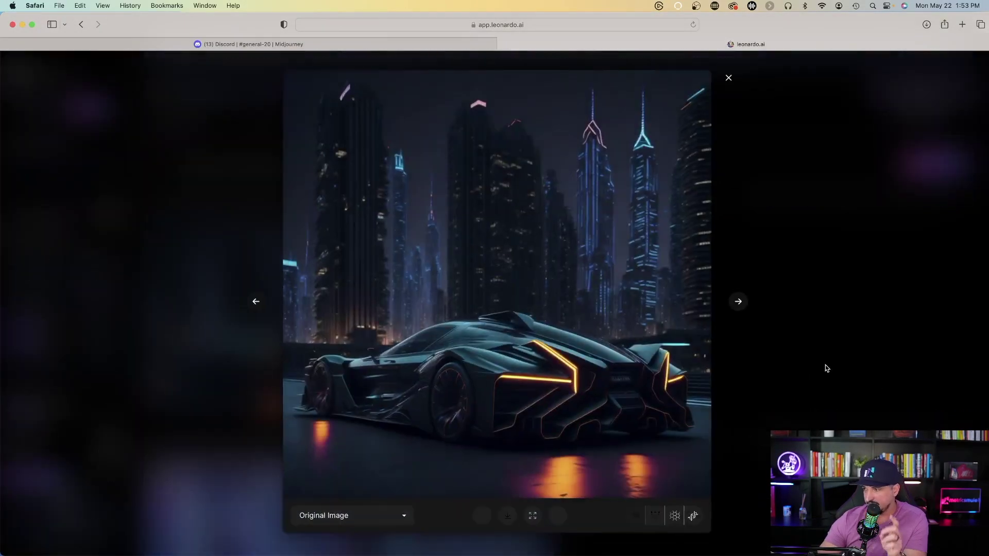
left_click(739, 302)
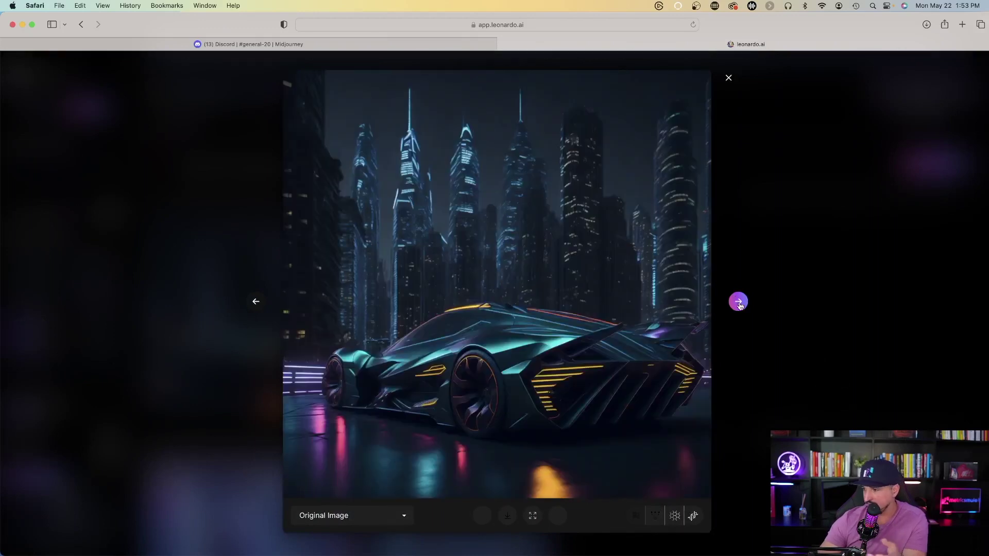
left_click(738, 302)
left_click(859, 204)
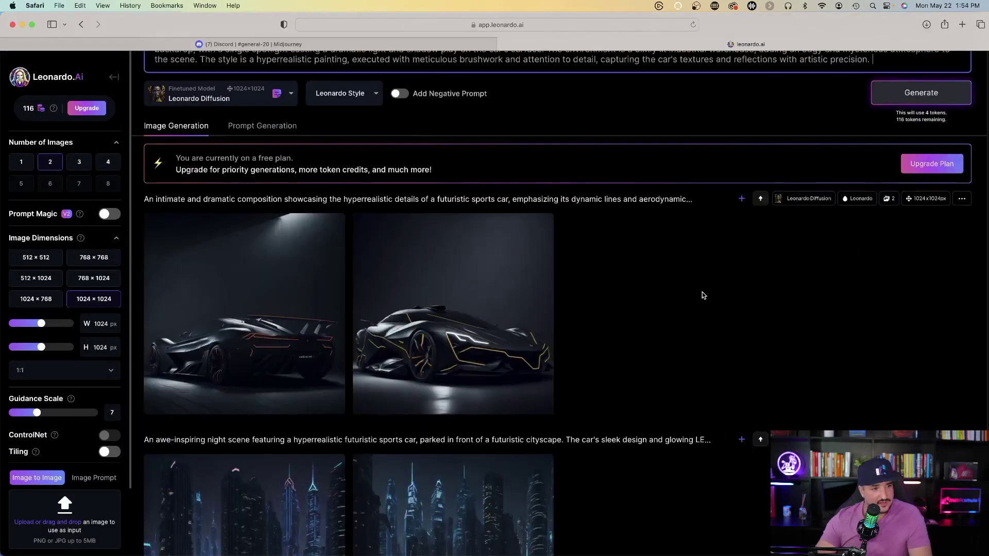
scroll(695, 265, "up", 3)
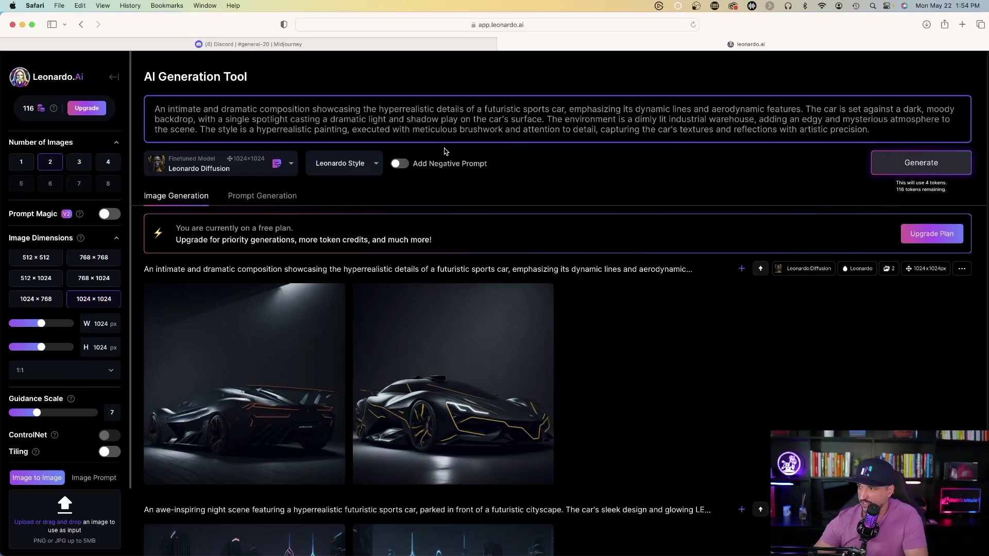
scroll(446, 151, "down", 2)
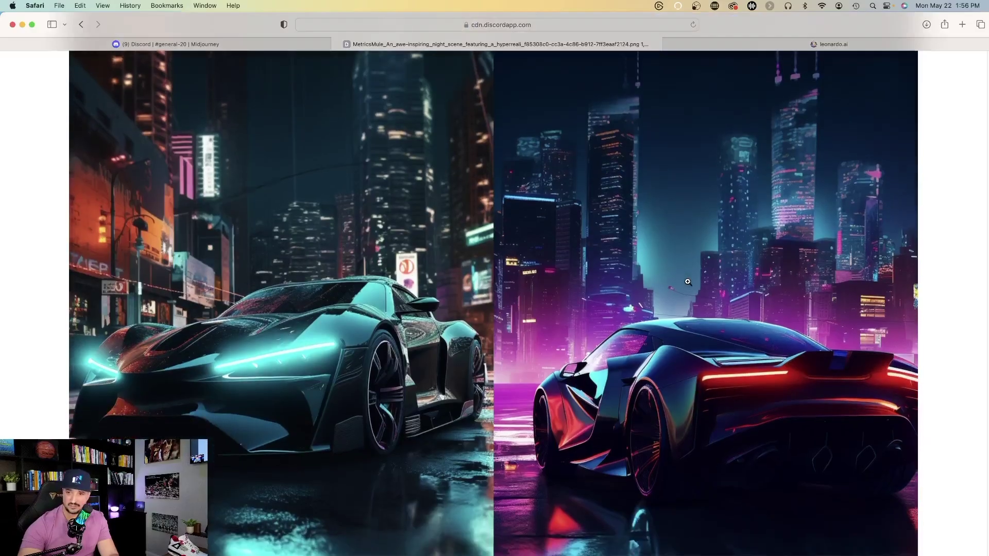
scroll(688, 282, "down", 5)
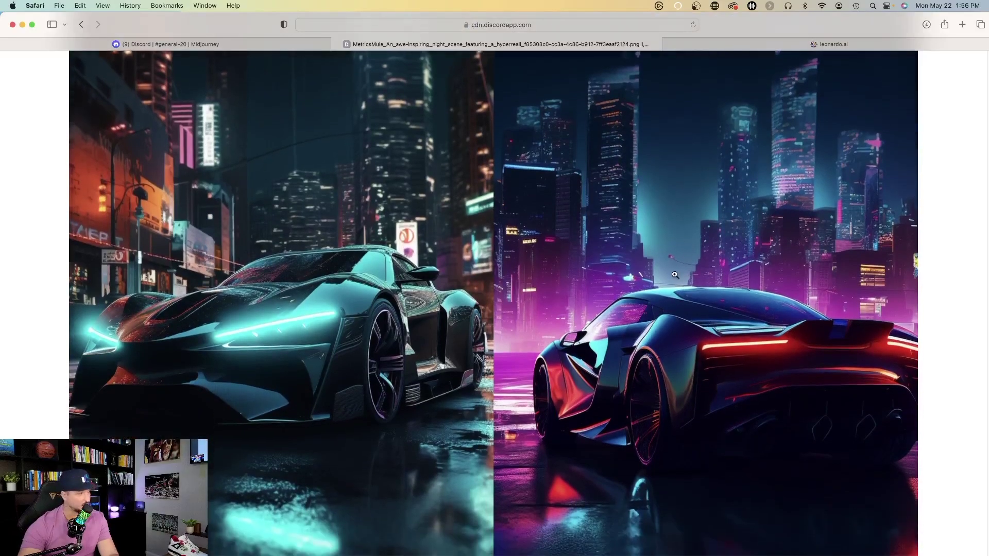
scroll(672, 273, "down", 15)
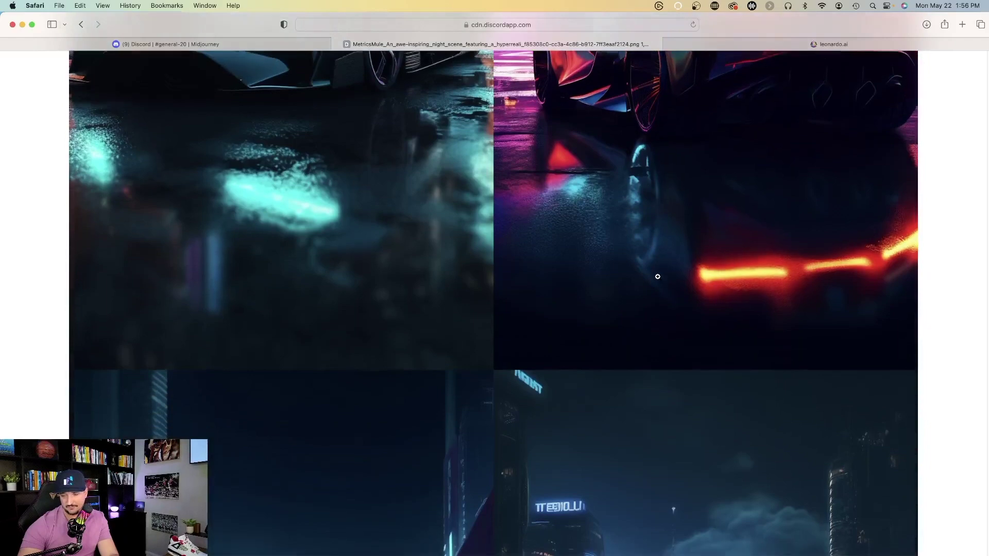
scroll(657, 293, "down", 2)
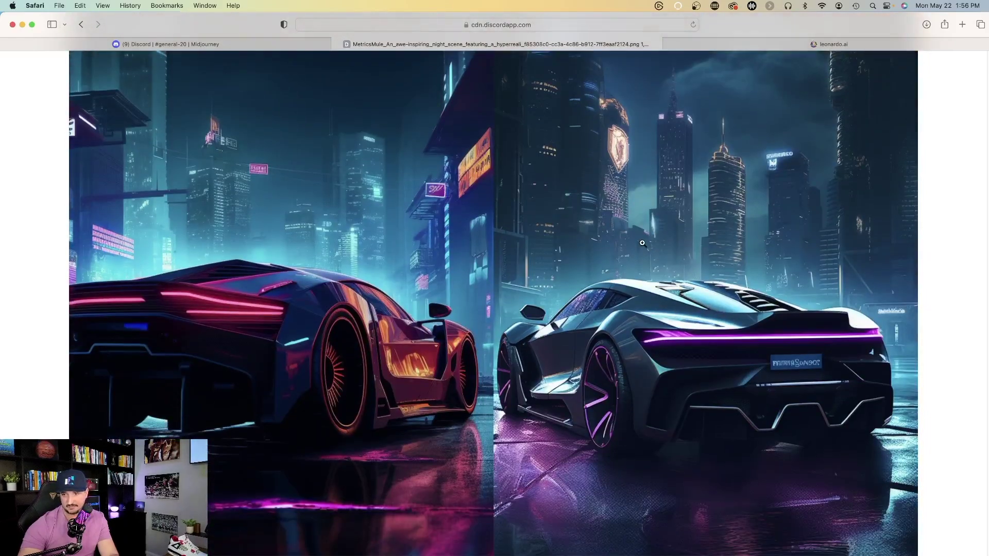
scroll(642, 243, "down", 10)
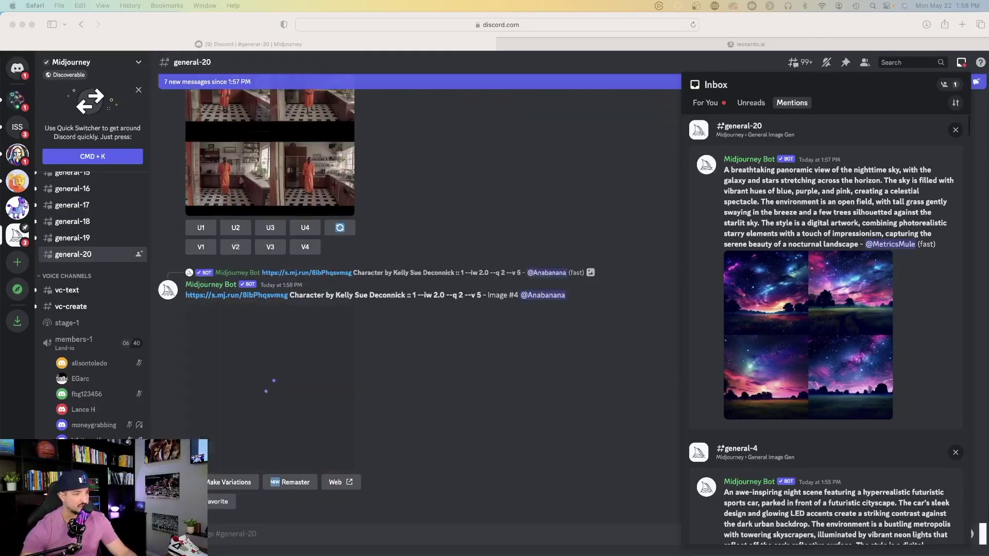
- Open the galaxy night-sky image grid full size from Discord's mentions
left_click(811, 326)
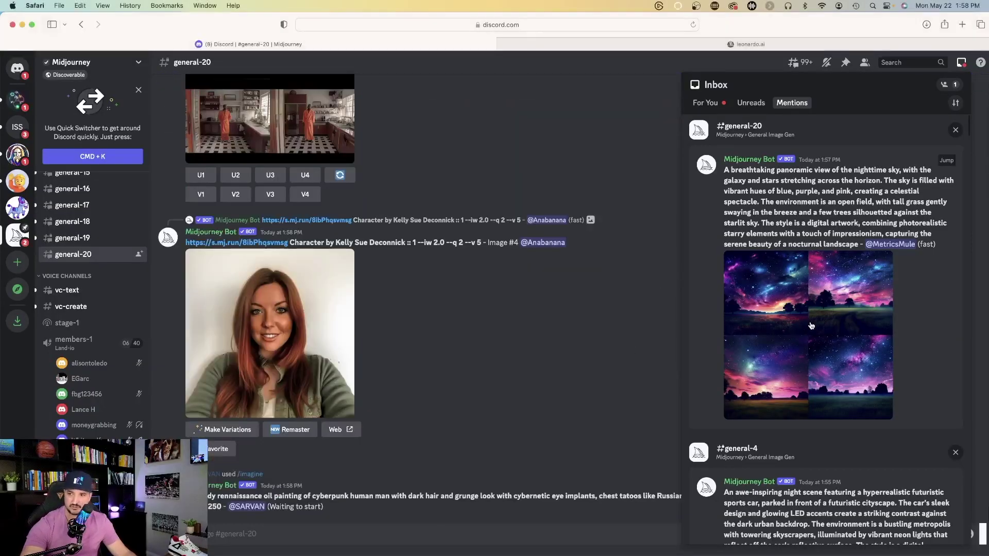
left_click(812, 326)
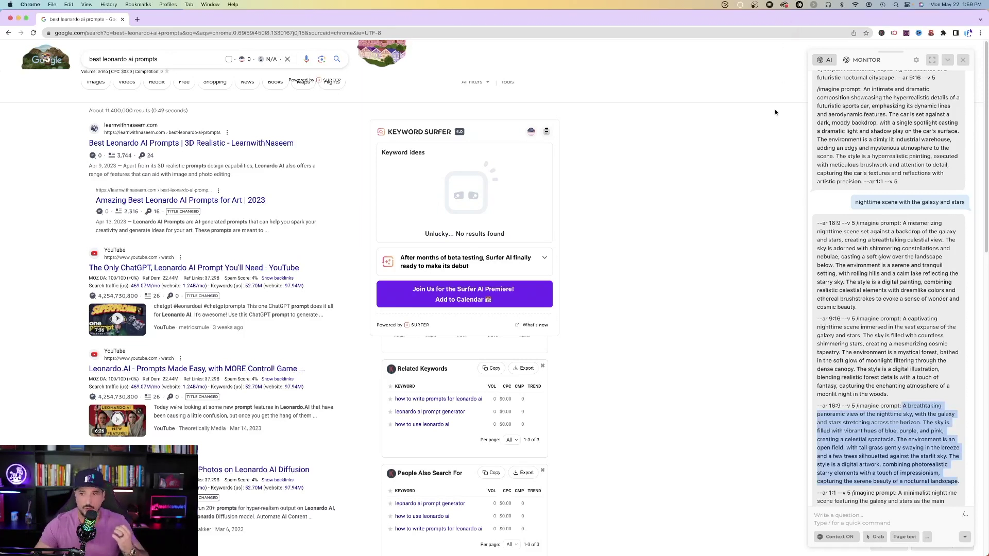
- Reopen the Harpa chat and run /mid to launch the Midjourney prompt generator
left_click(894, 33)
left_click(894, 33)
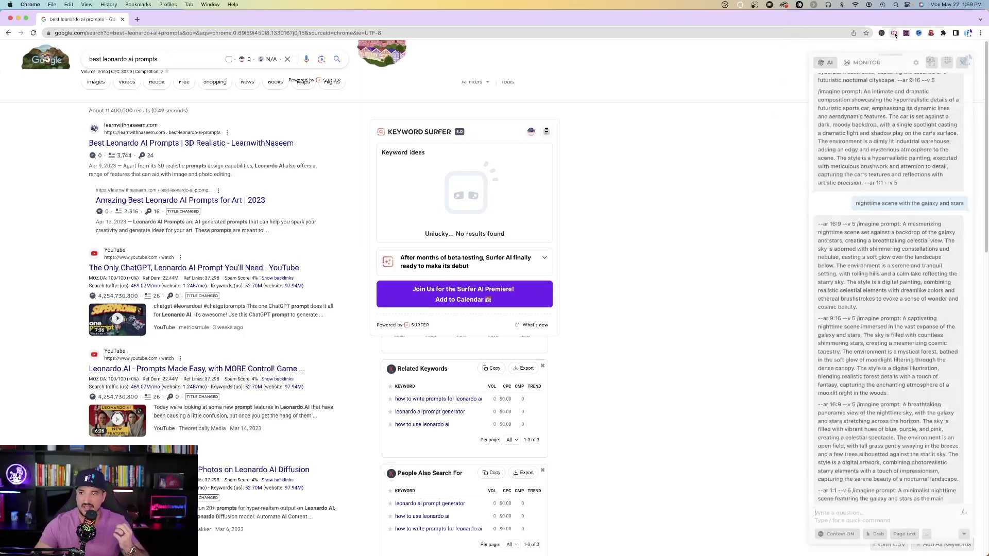
scroll(886, 360, "down", 3)
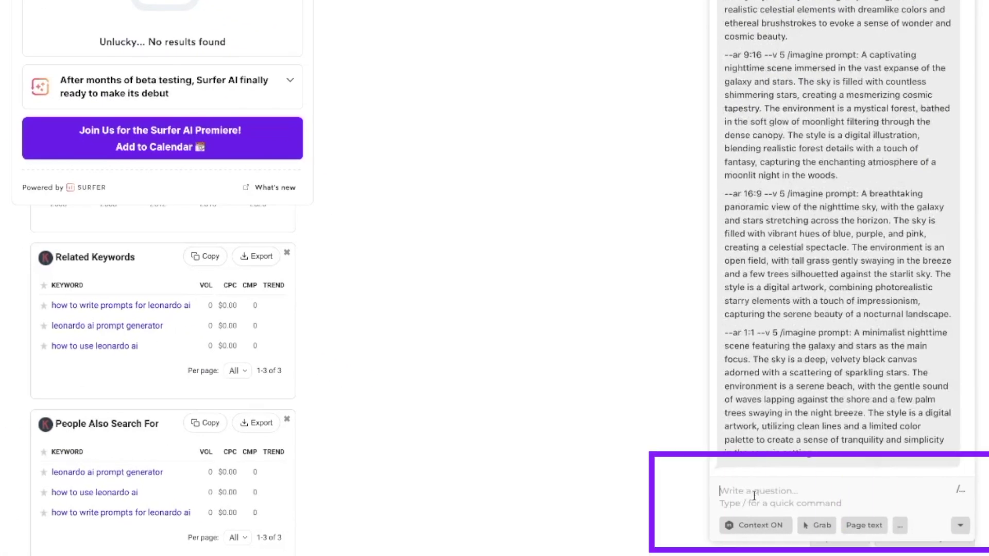
left_click(756, 497)
type("/")
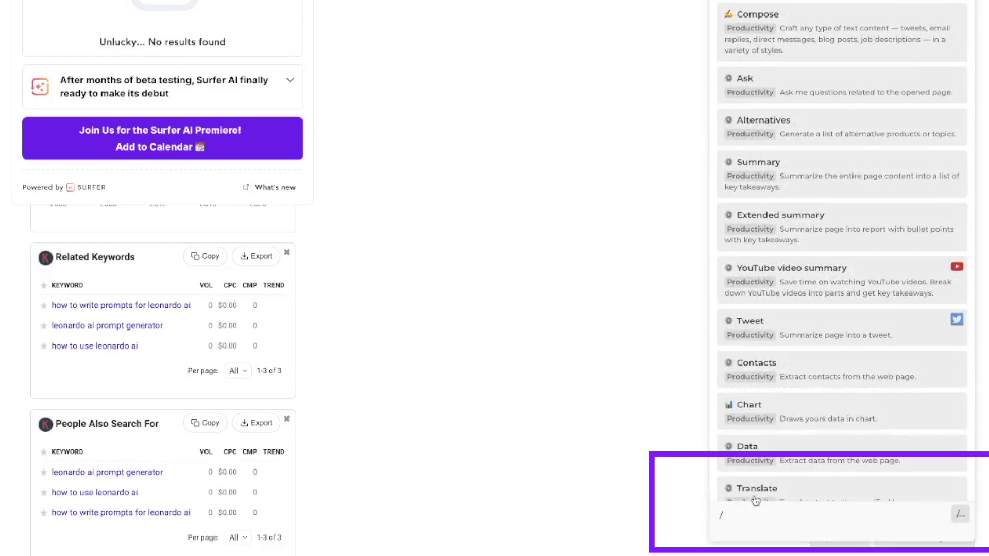
type("mid")
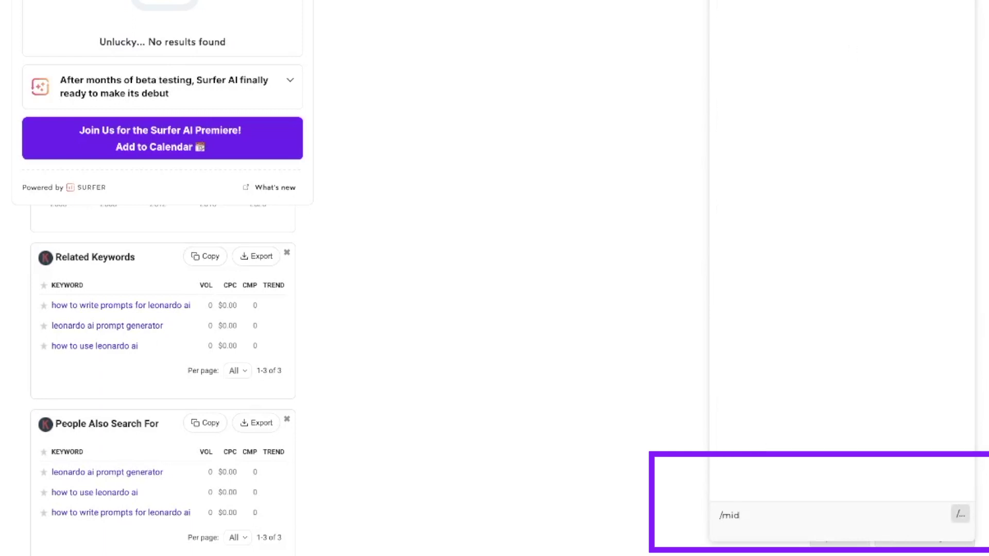
key("Return")
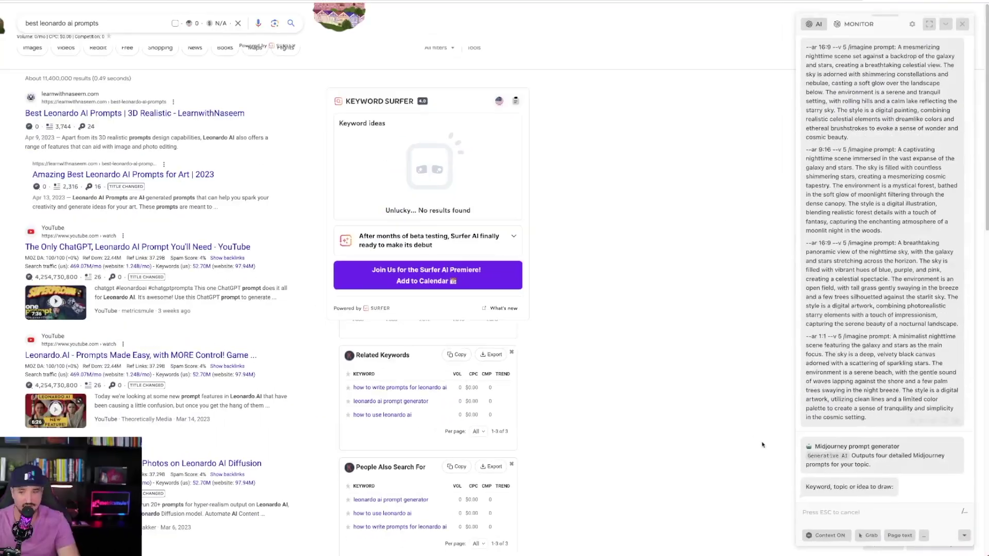